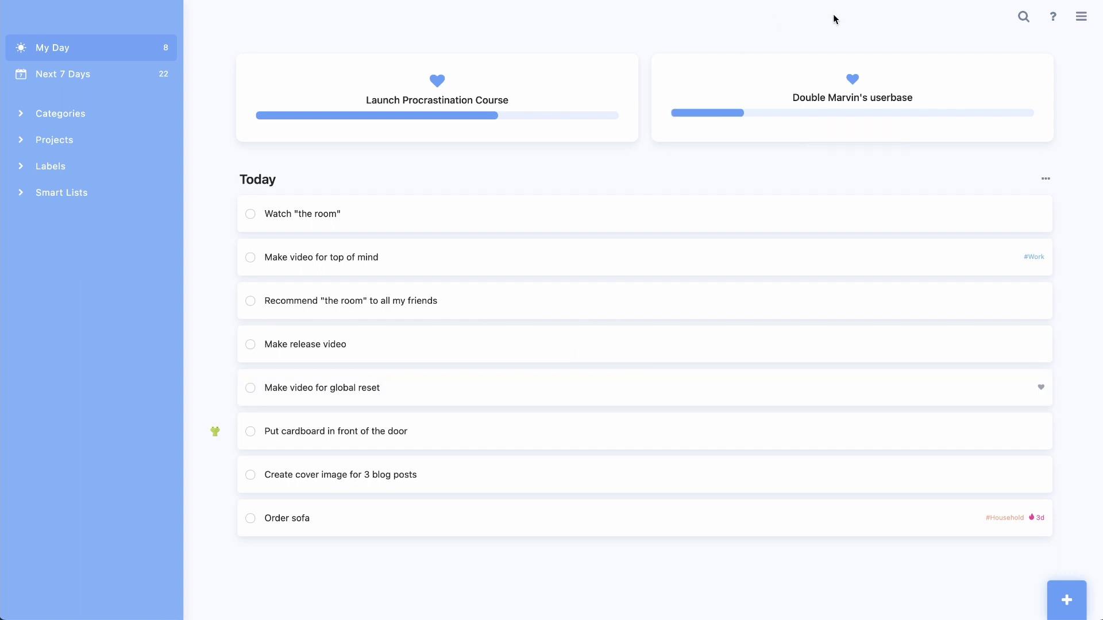
- Open the version 1.60.0 what's new notes, browse the Features/Strategies overview, then close it
left_click(1051, 24)
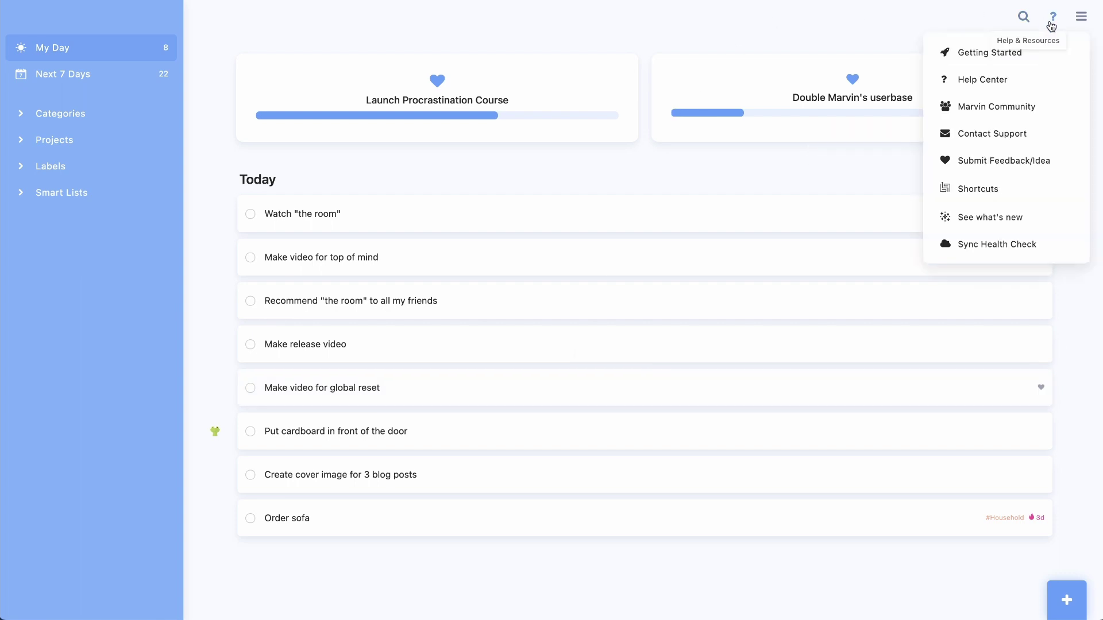
left_click(975, 217)
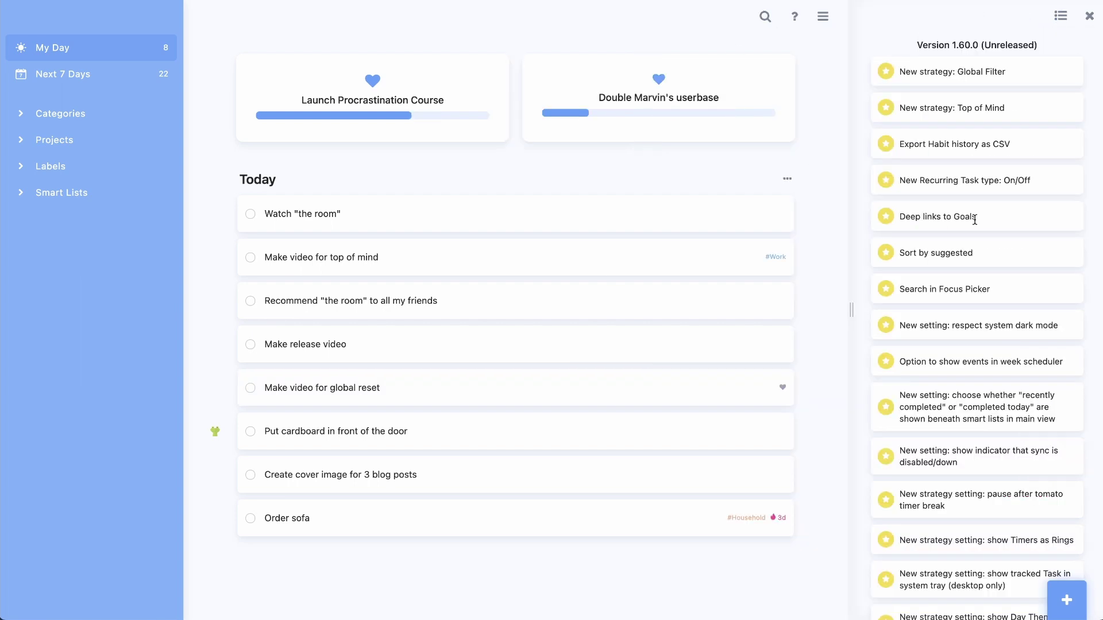
left_click(974, 219)
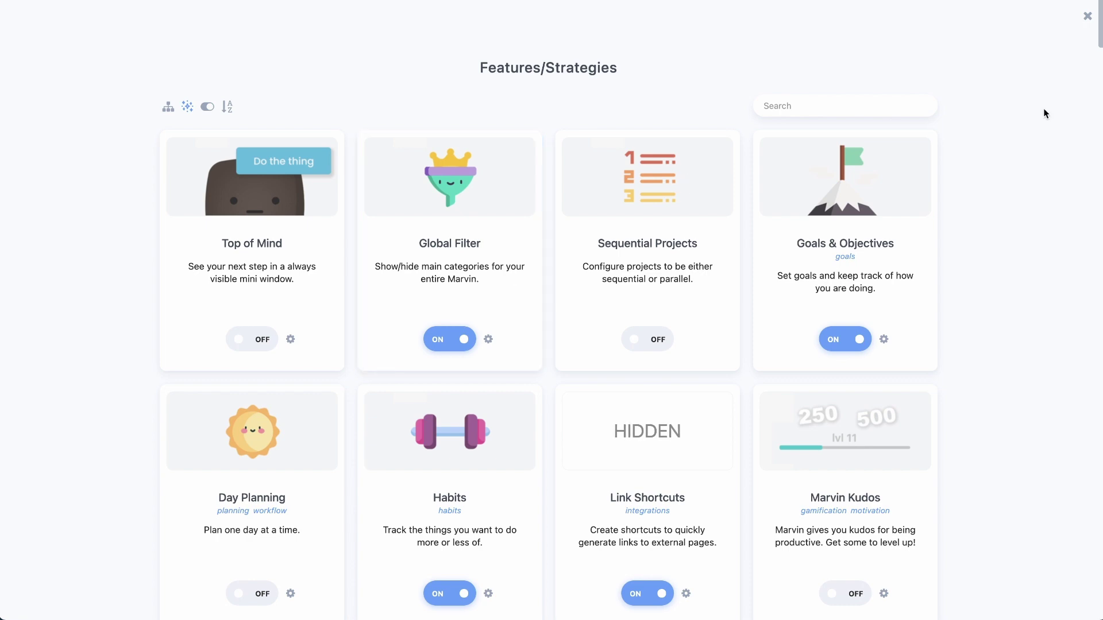
left_click(1089, 23)
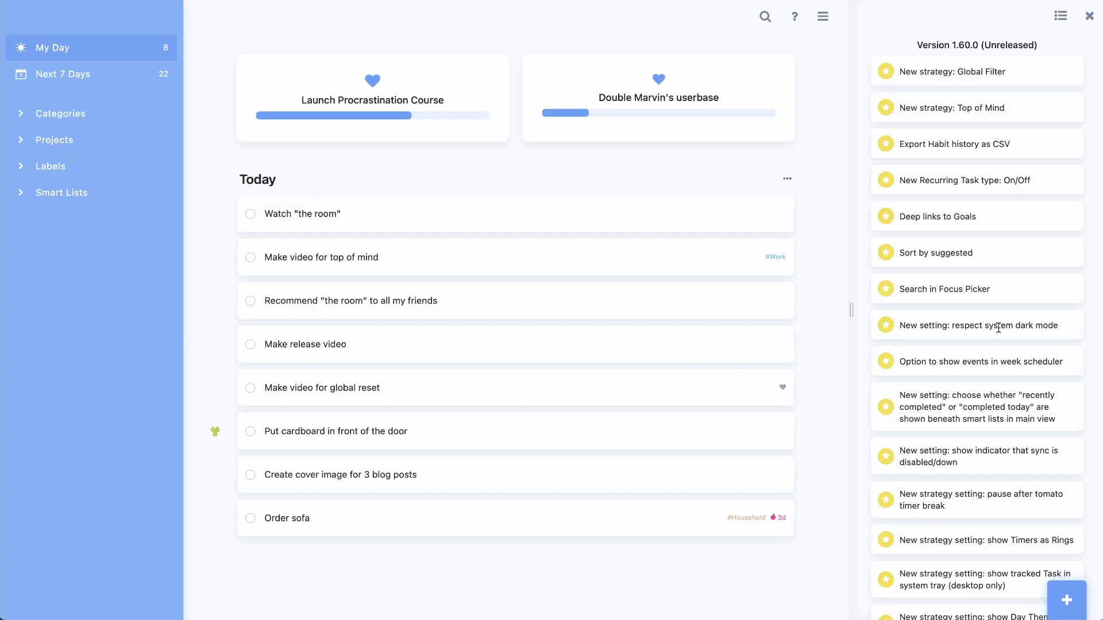
- Set the Global Filter to the Marvin category, trimming My Day from 8 to 6 tasks
left_click(823, 23)
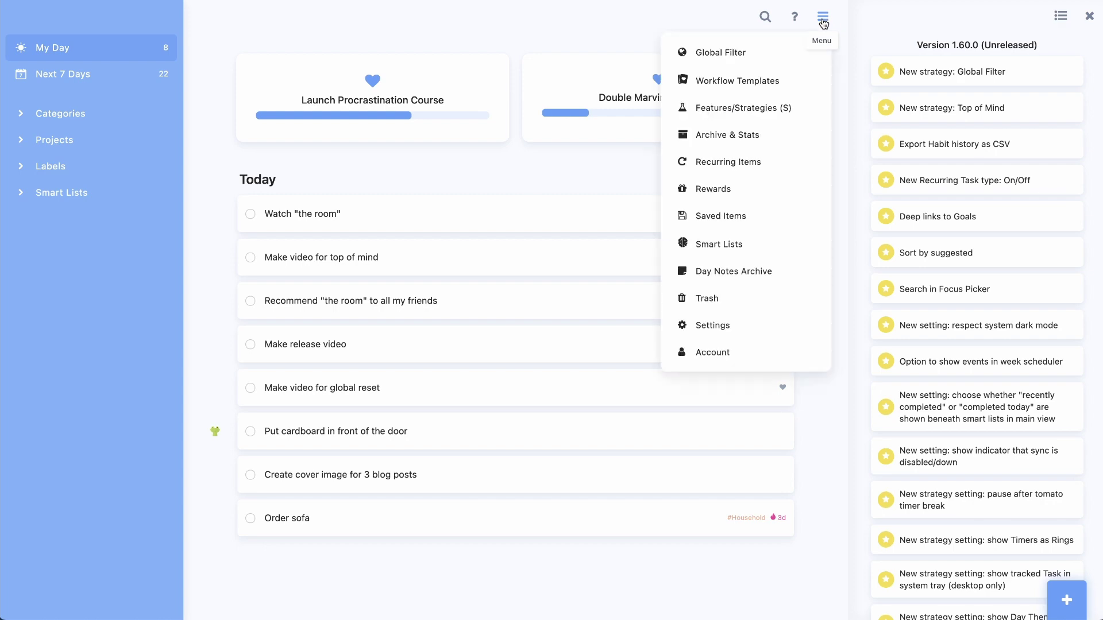
left_click(700, 58)
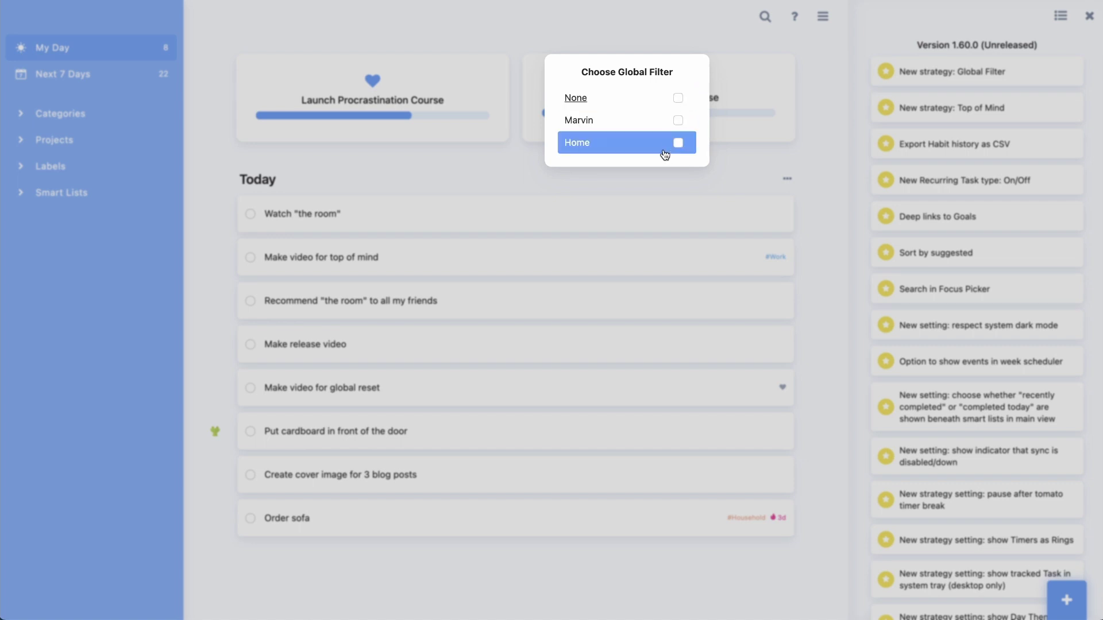
left_click(675, 120)
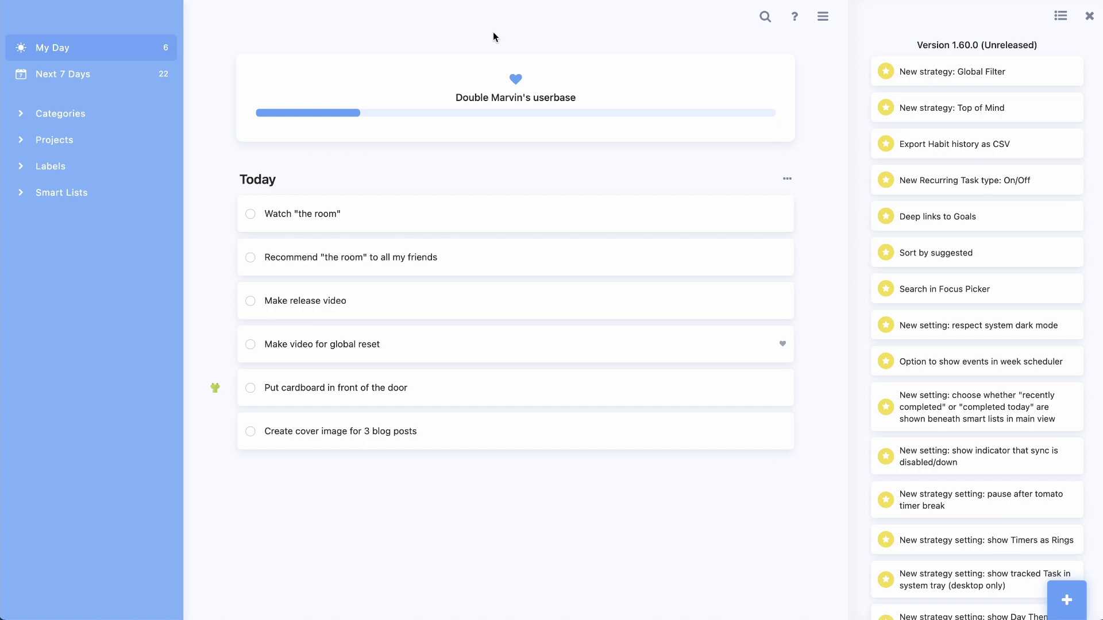
left_click(824, 18)
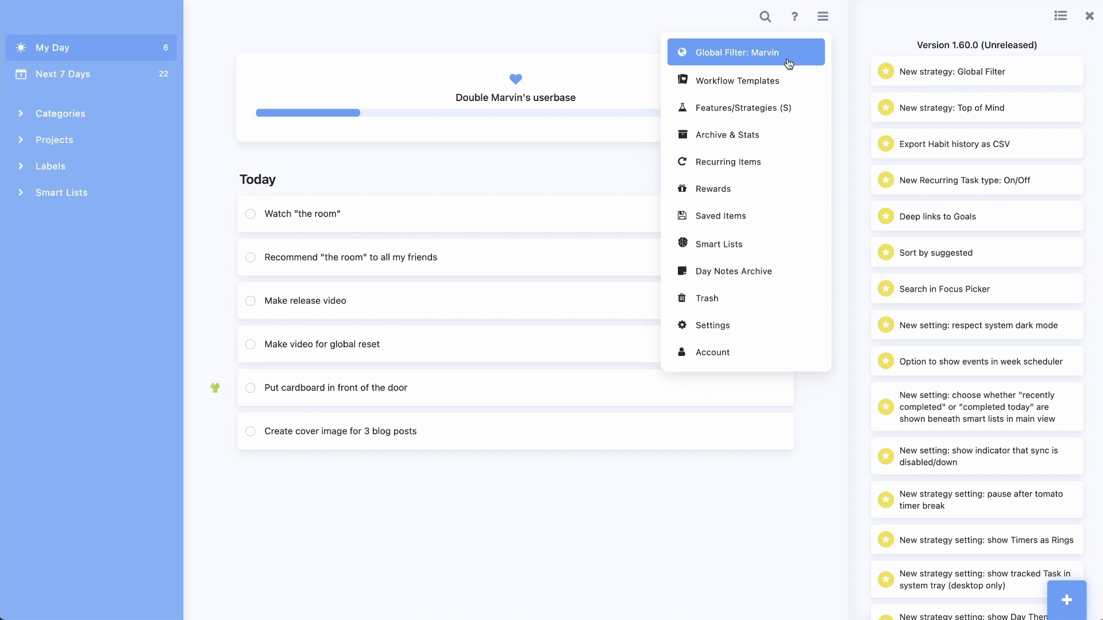
left_click(566, 31)
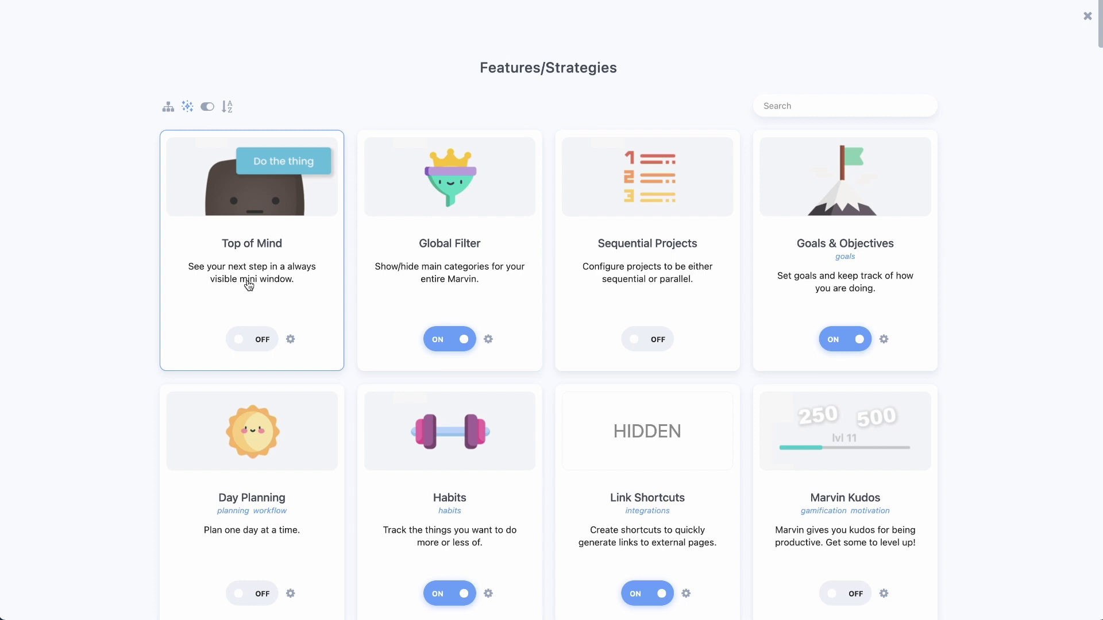
- Switch Top of Mind on, shrink its mini window and move it to the top-left corner
left_click(254, 339)
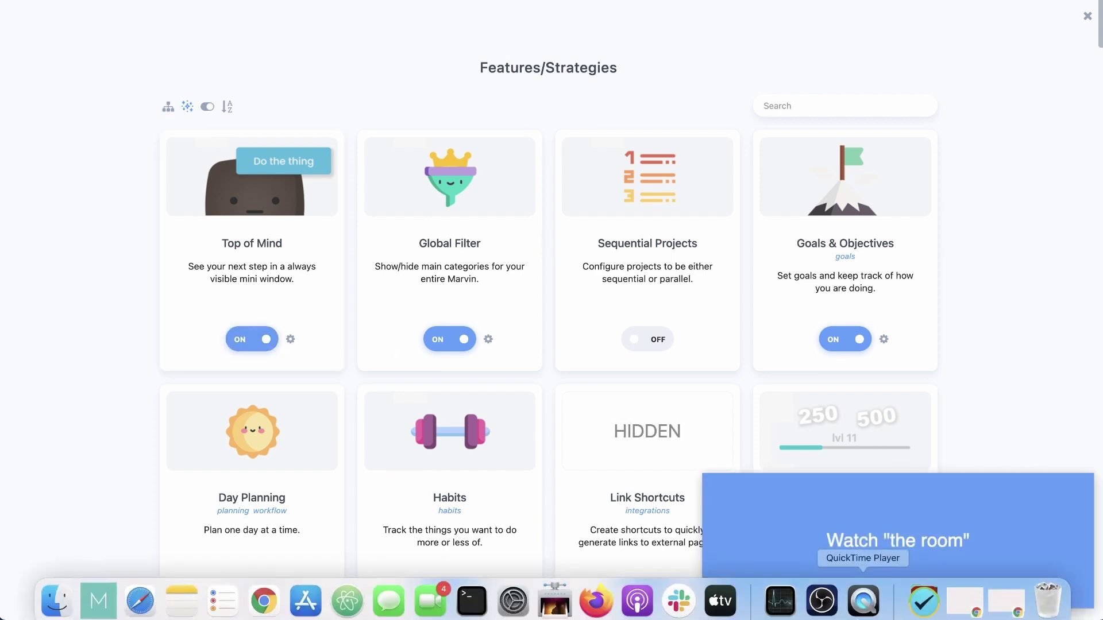
mouse_move(711, 502)
left_click_drag(703, 475, 815, 513)
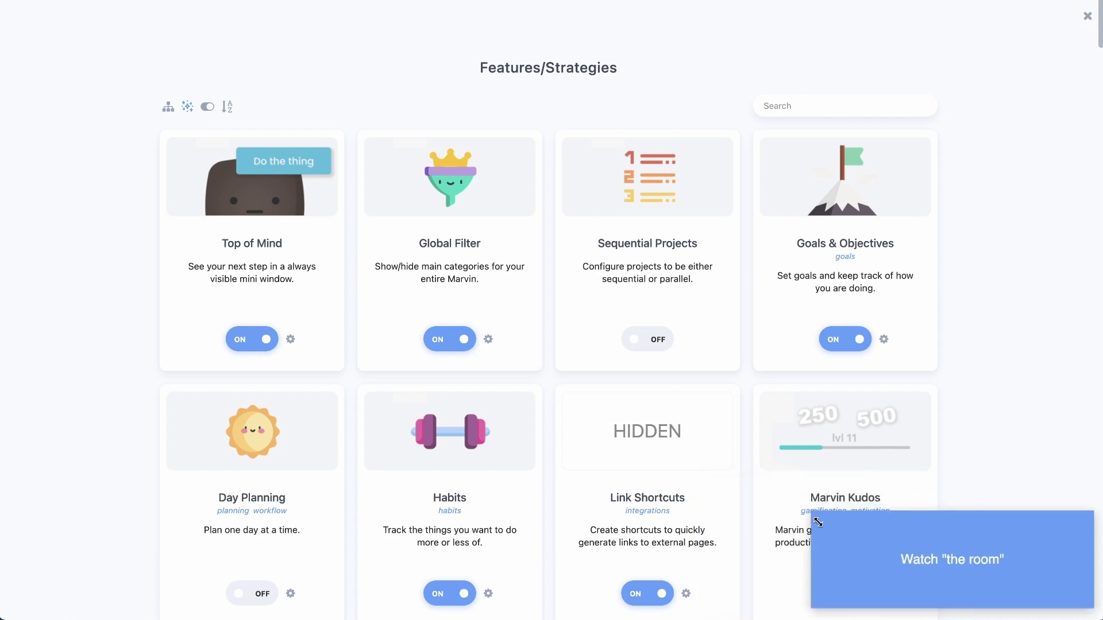
left_click_drag(897, 518, 60, 44)
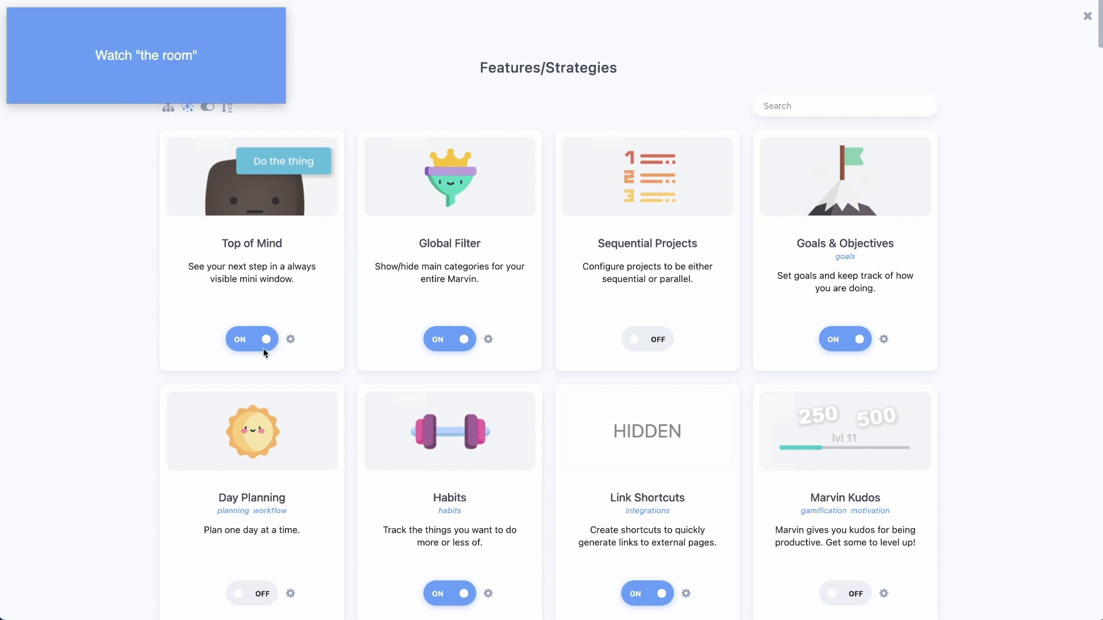
left_click(290, 340)
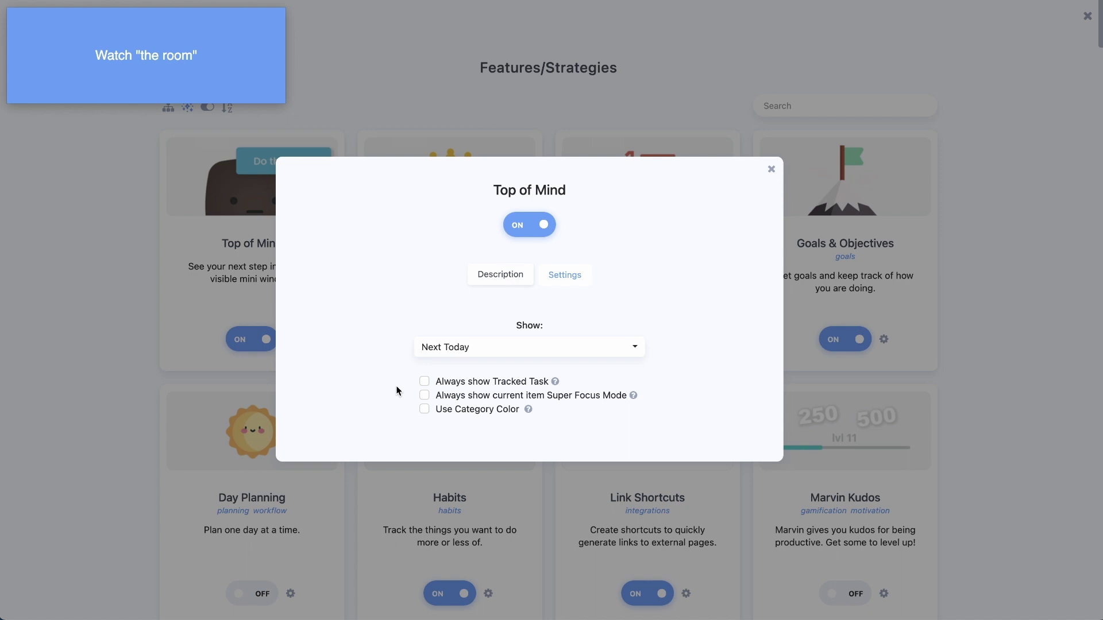
left_click(460, 352)
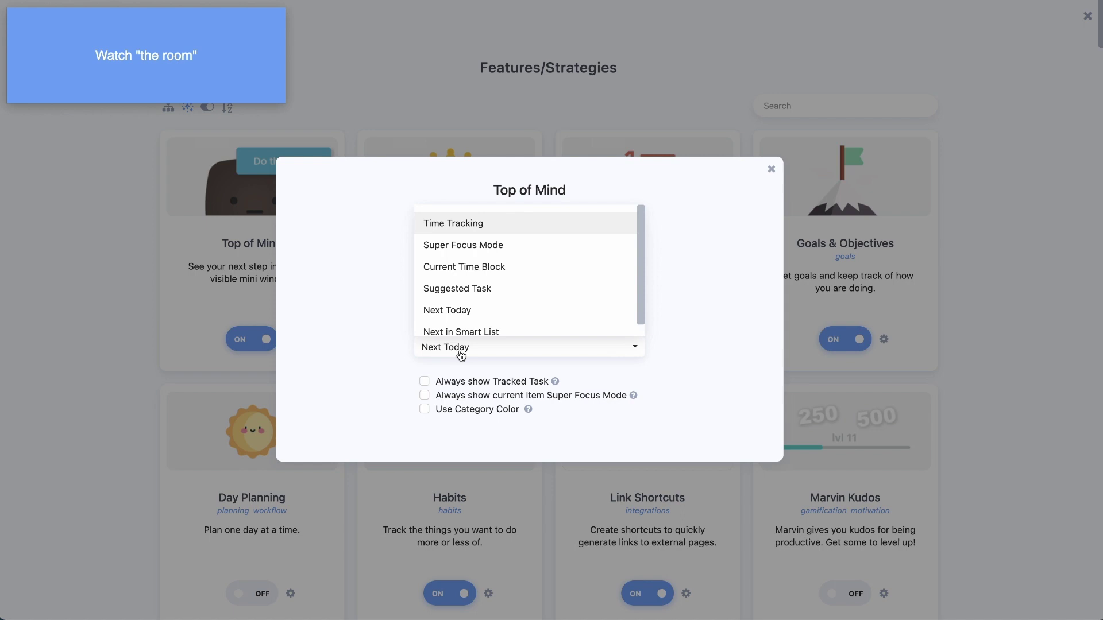
scroll(468, 276, "down", 1)
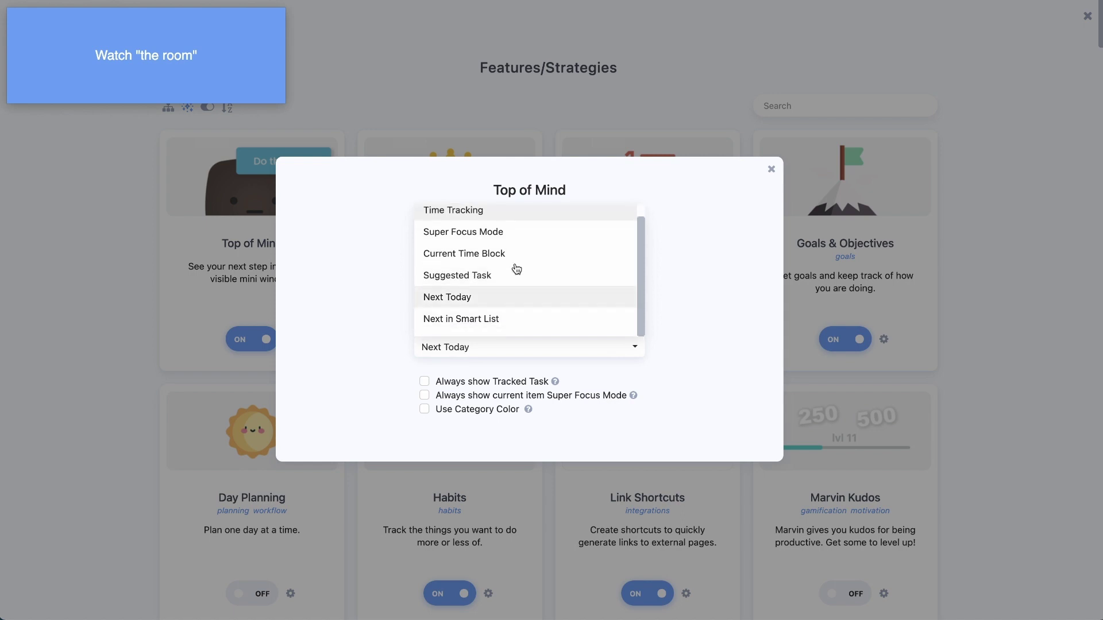
left_click(323, 354)
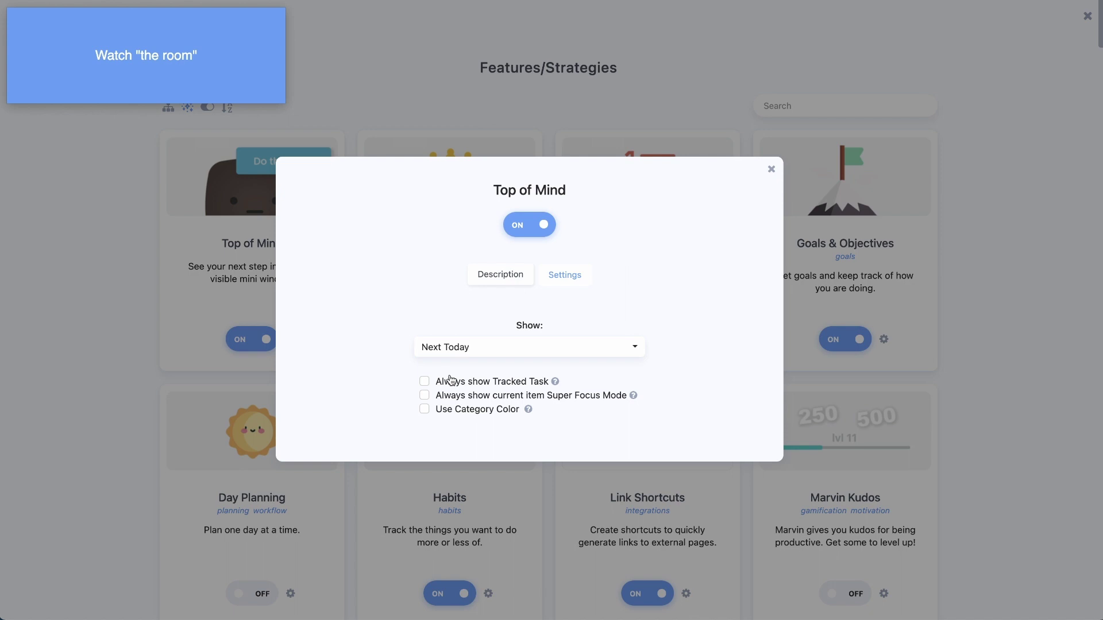
left_click(424, 395)
left_click(424, 395)
left_click(517, 347)
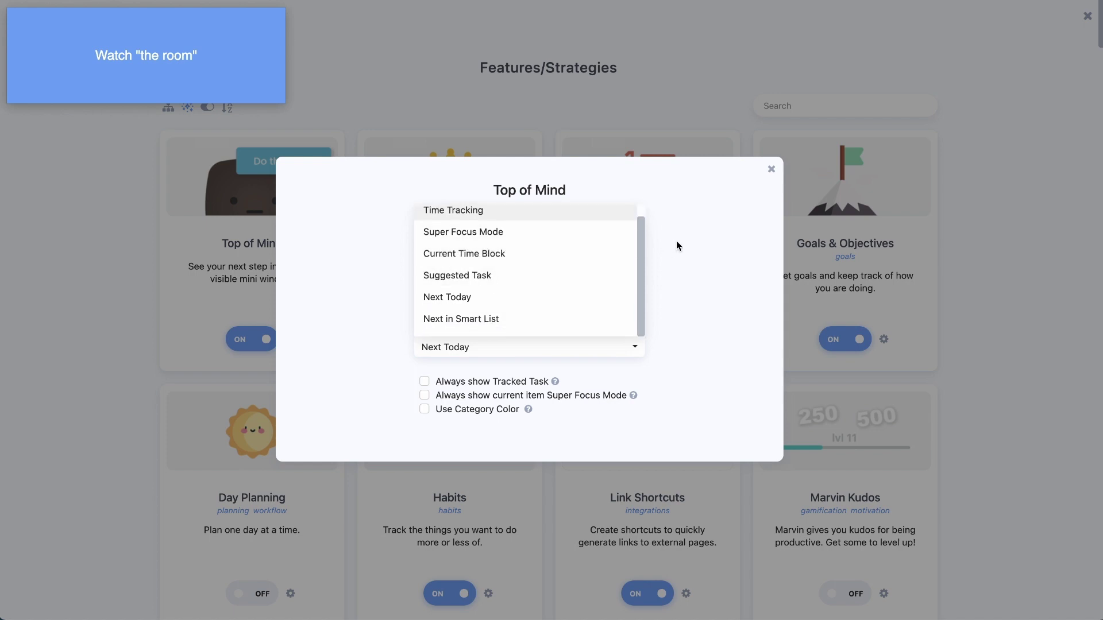
left_click(693, 235)
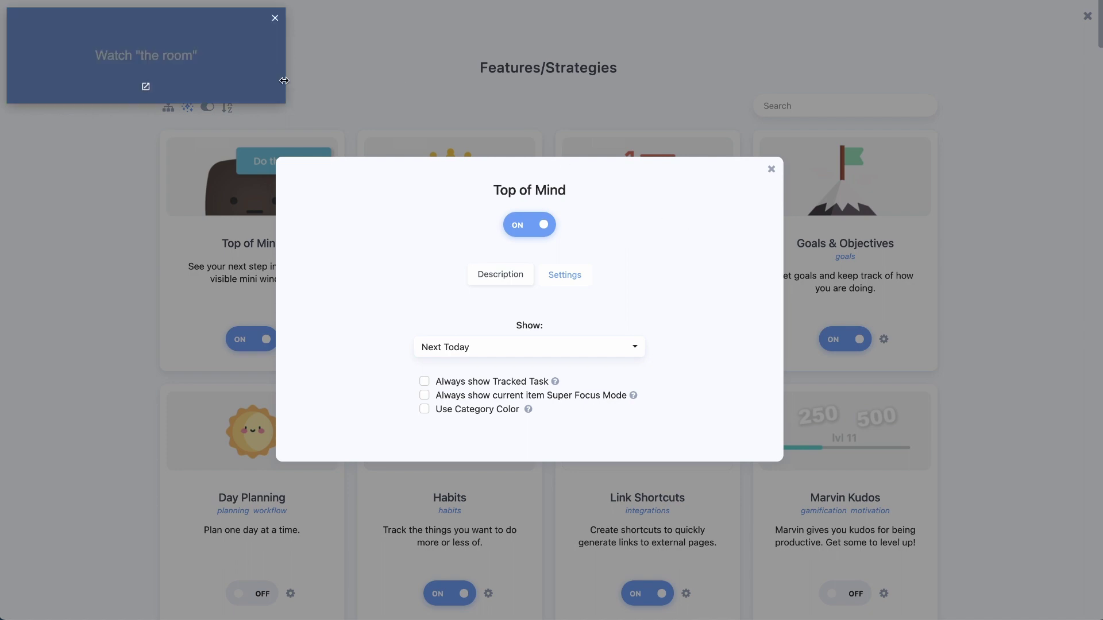
- Close the Top of Mind settings and the Features/Strategies page to get back to Today's six tasks
left_click(771, 169)
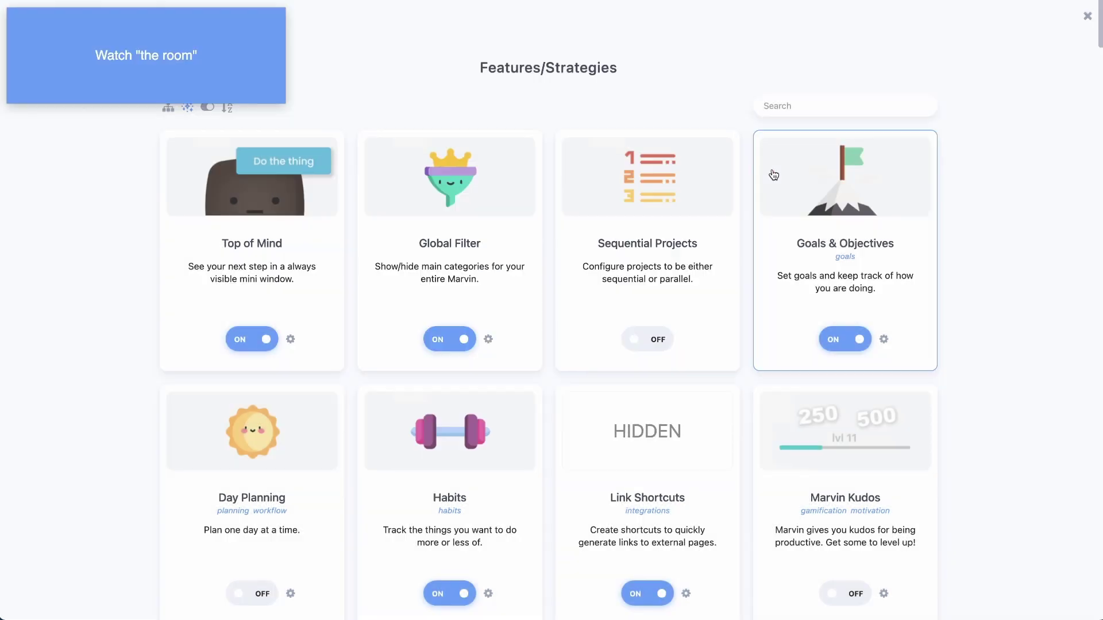
mouse_move(198, 29)
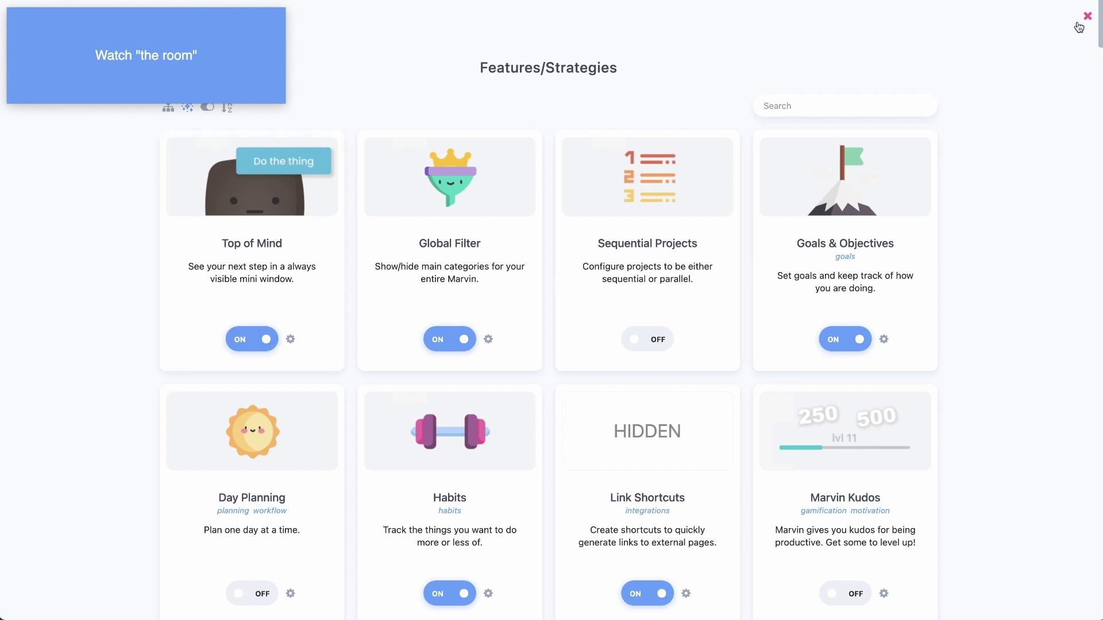
left_click(275, 19)
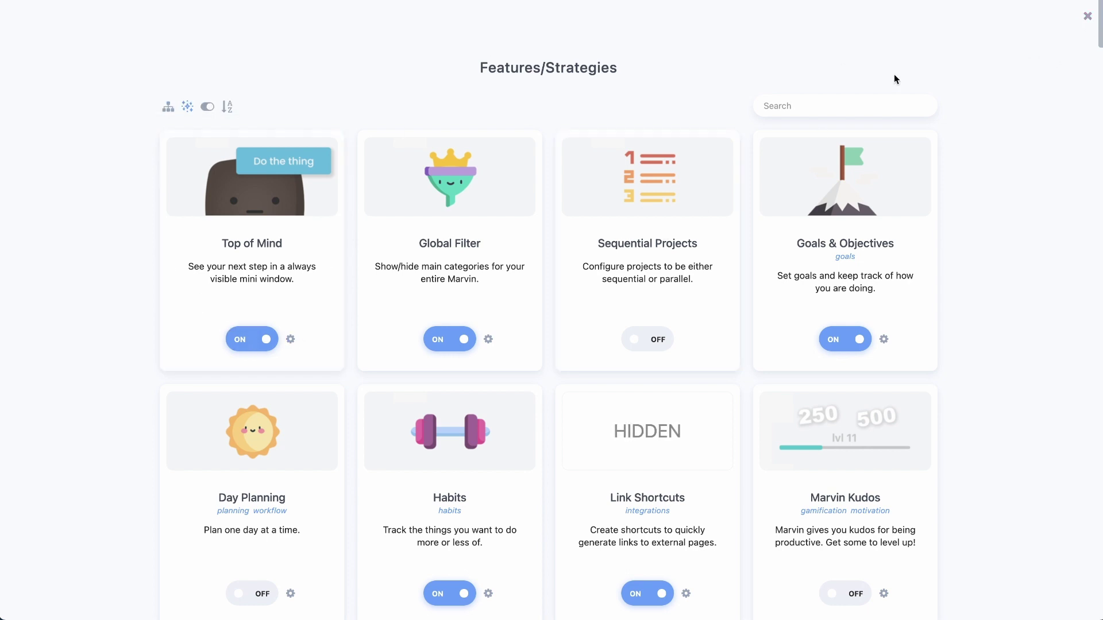
left_click(1087, 17)
mouse_move(695, 200)
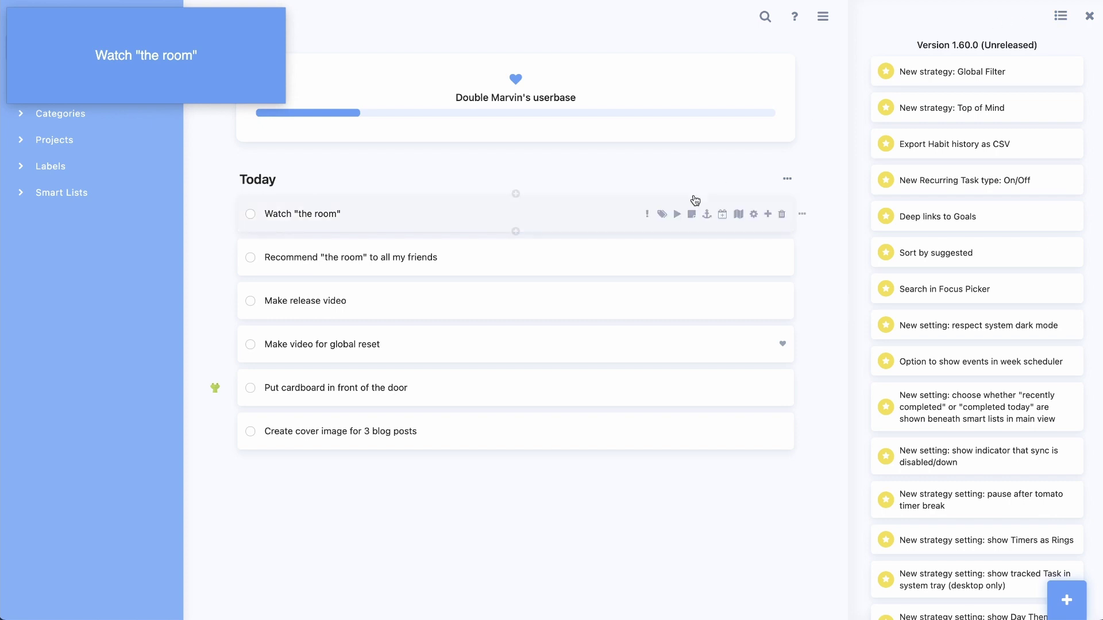
mouse_move(835, 182)
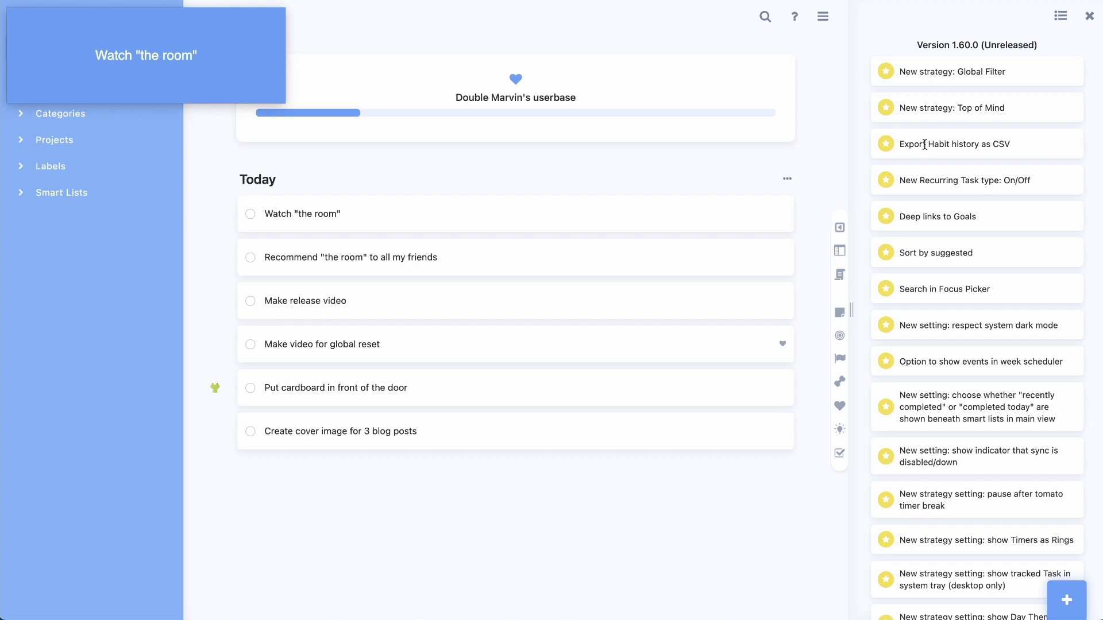
left_click(823, 26)
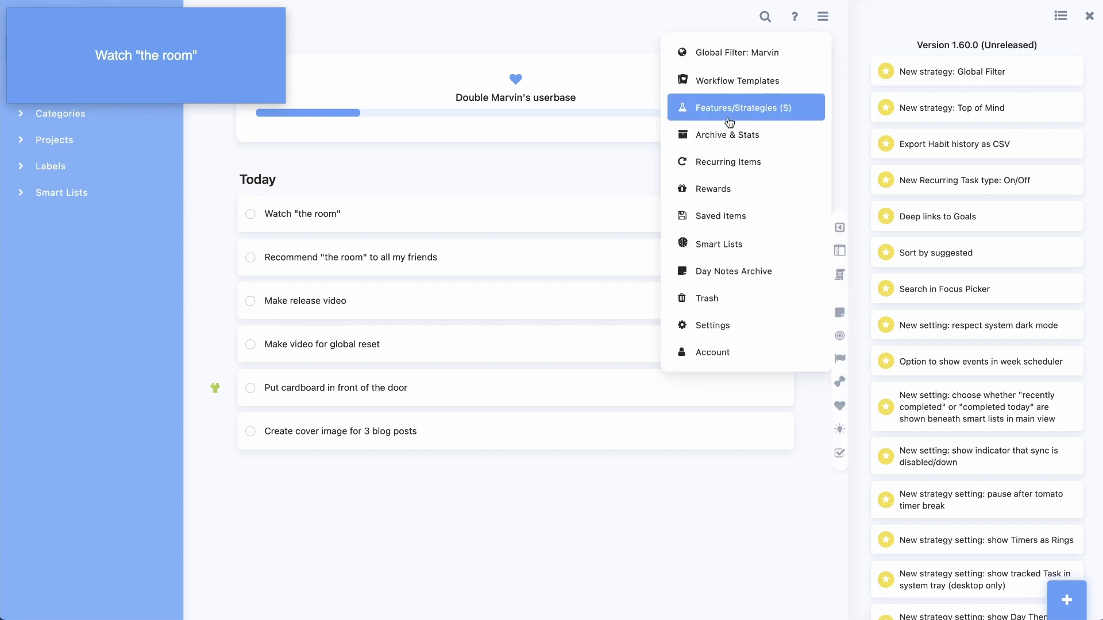
left_click(712, 161)
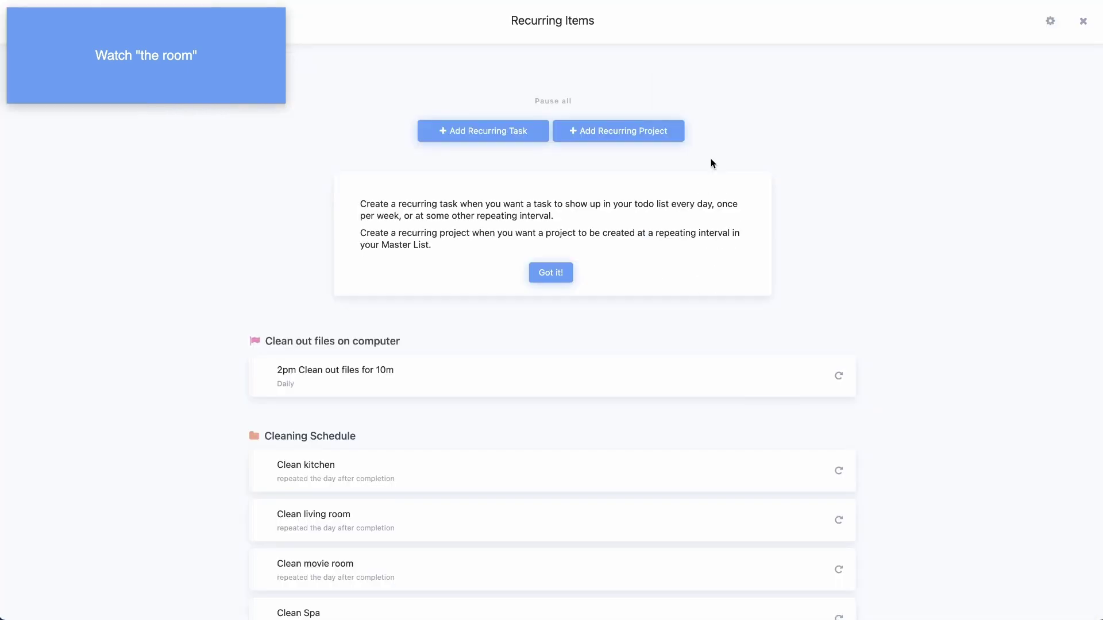
left_click(504, 138)
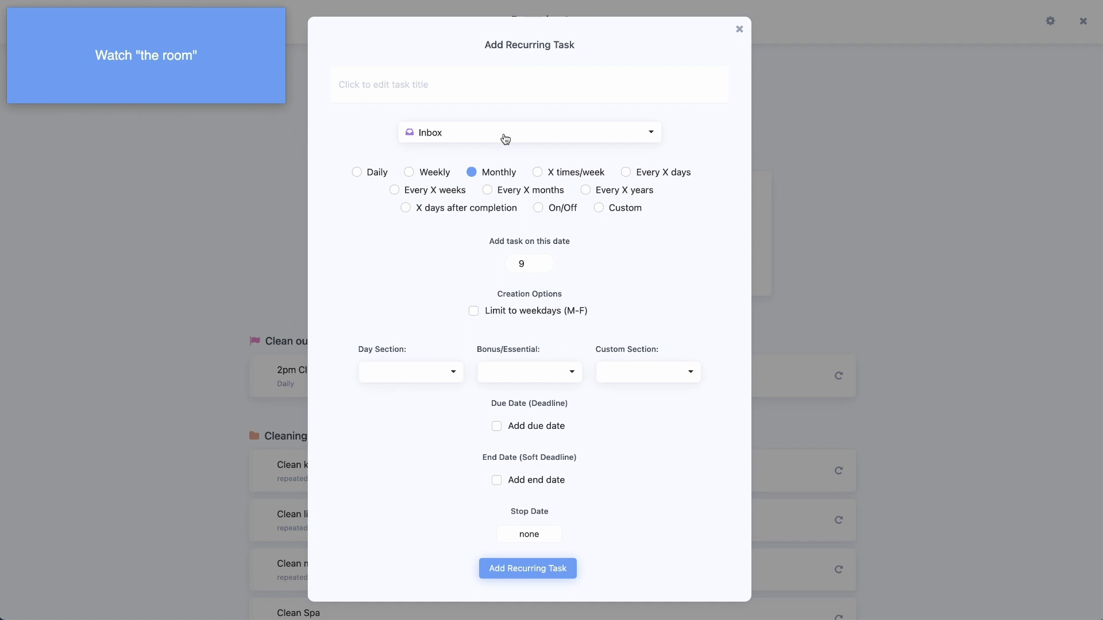
left_click(739, 32)
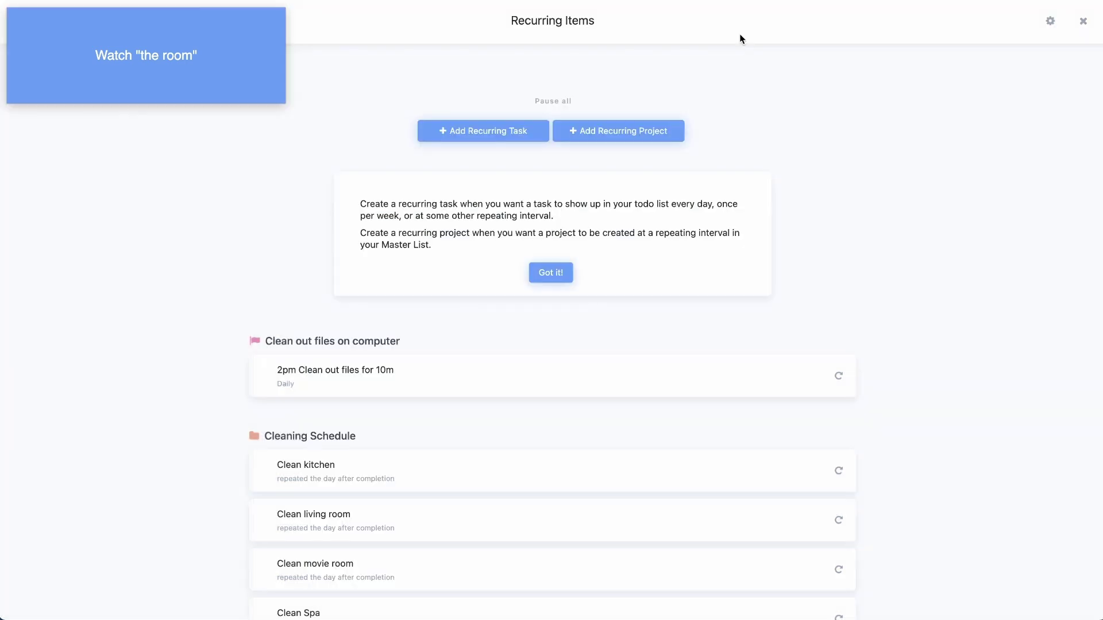
left_click(1083, 23)
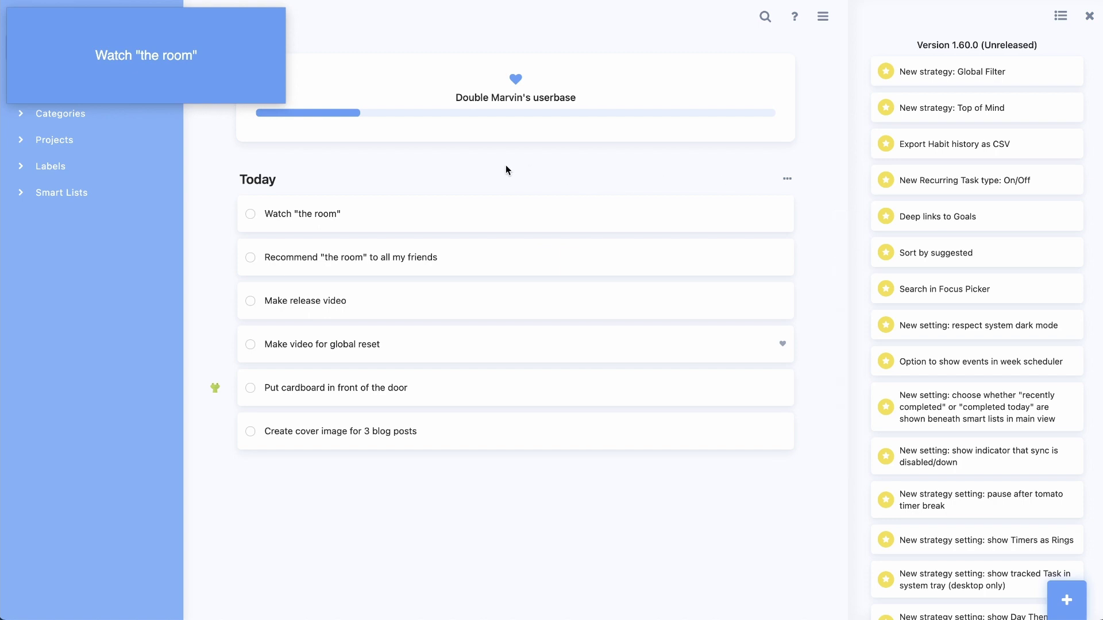
key("ctrl+shift+s")
left_click(763, 108)
type("deep")
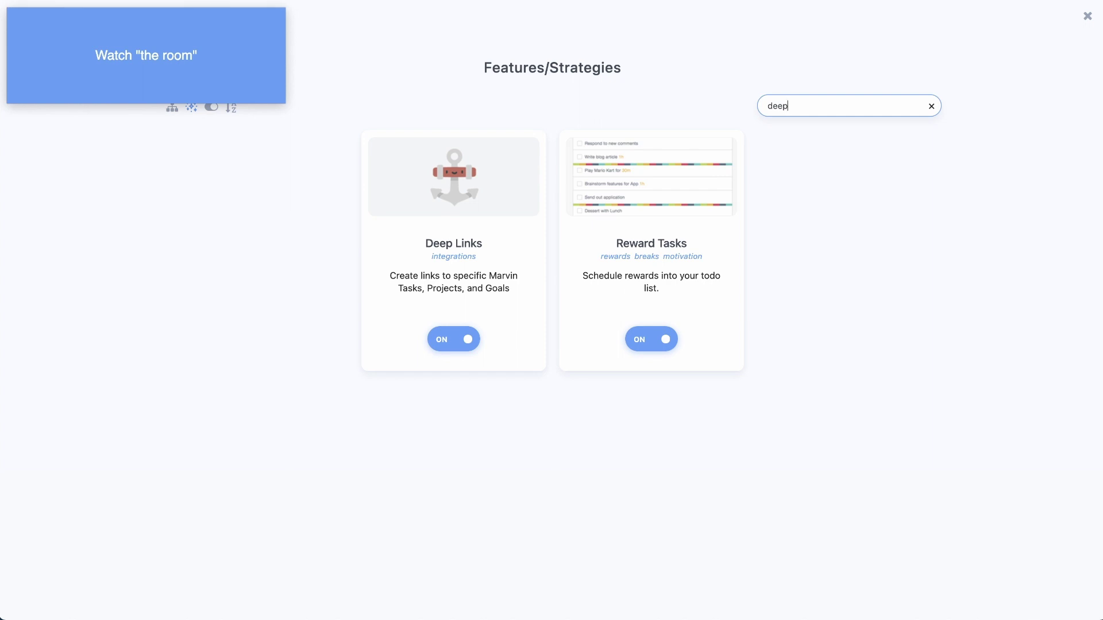
left_click(1087, 18)
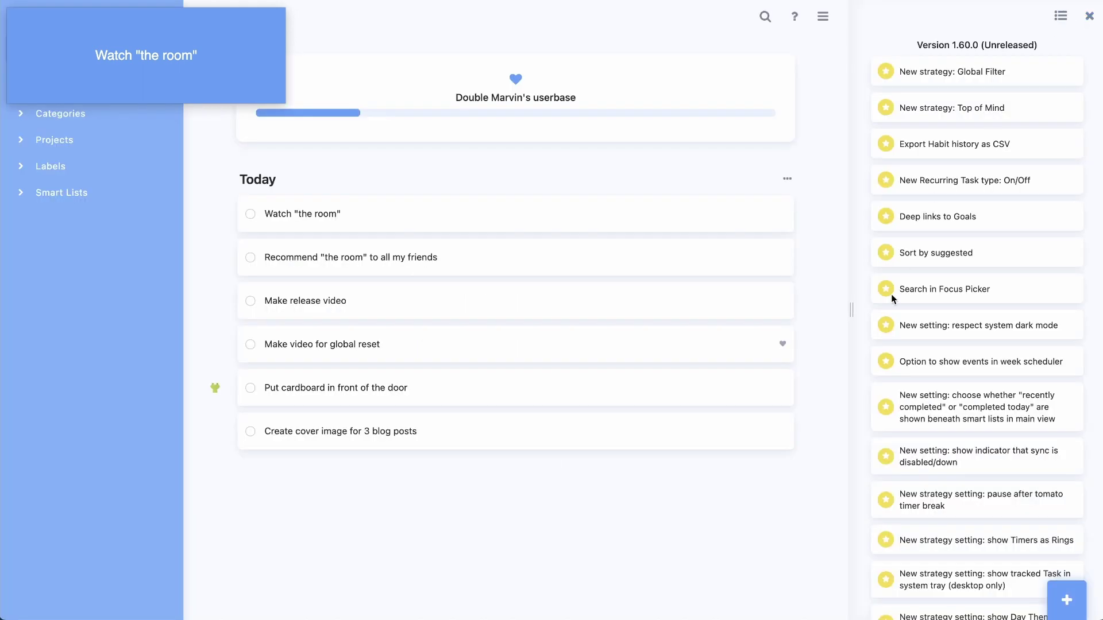
- Bring up the Sort choices from the Today list's '...' menu
scroll(891, 294, "down", 2)
left_click(787, 182)
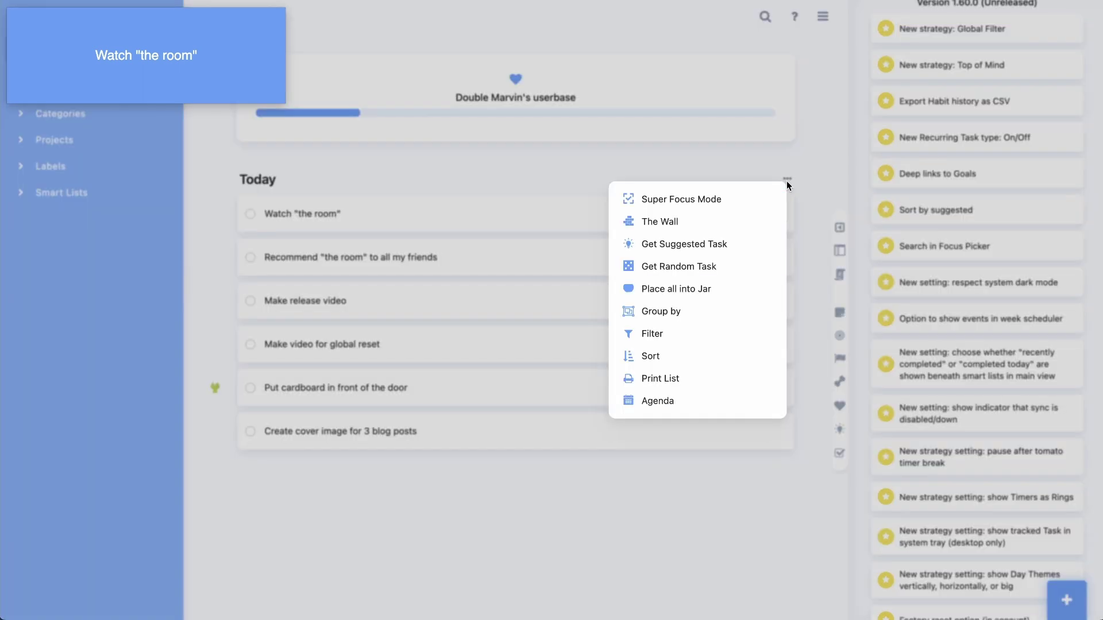
left_click(642, 358)
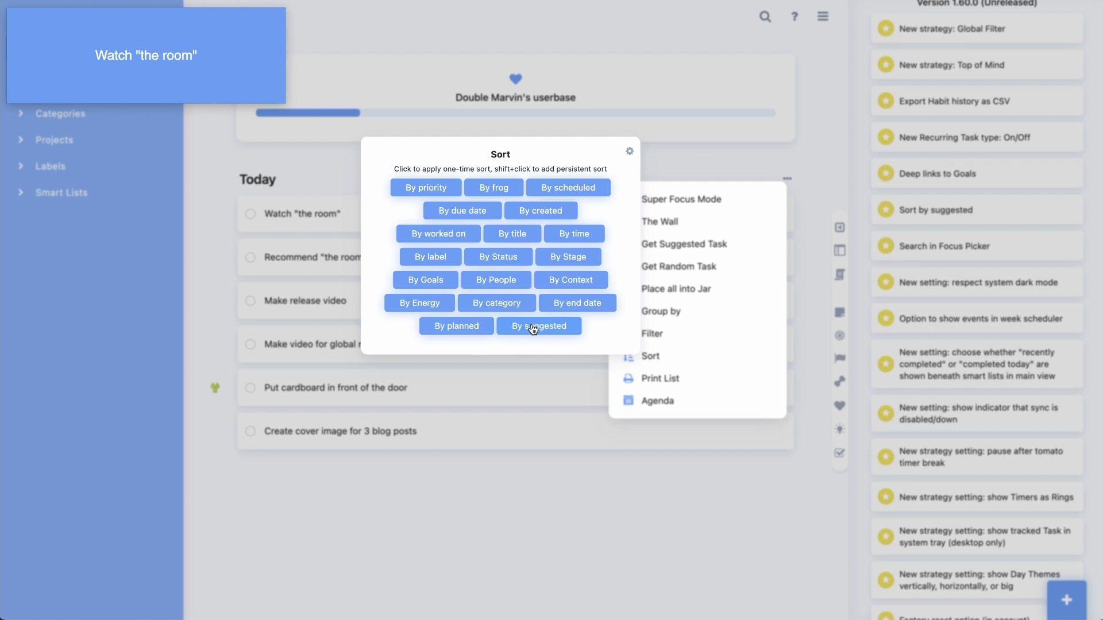
- Sort Today by suggested, then search strategies for 'suggest' to confirm Suggested Task is on
left_click(293, 153)
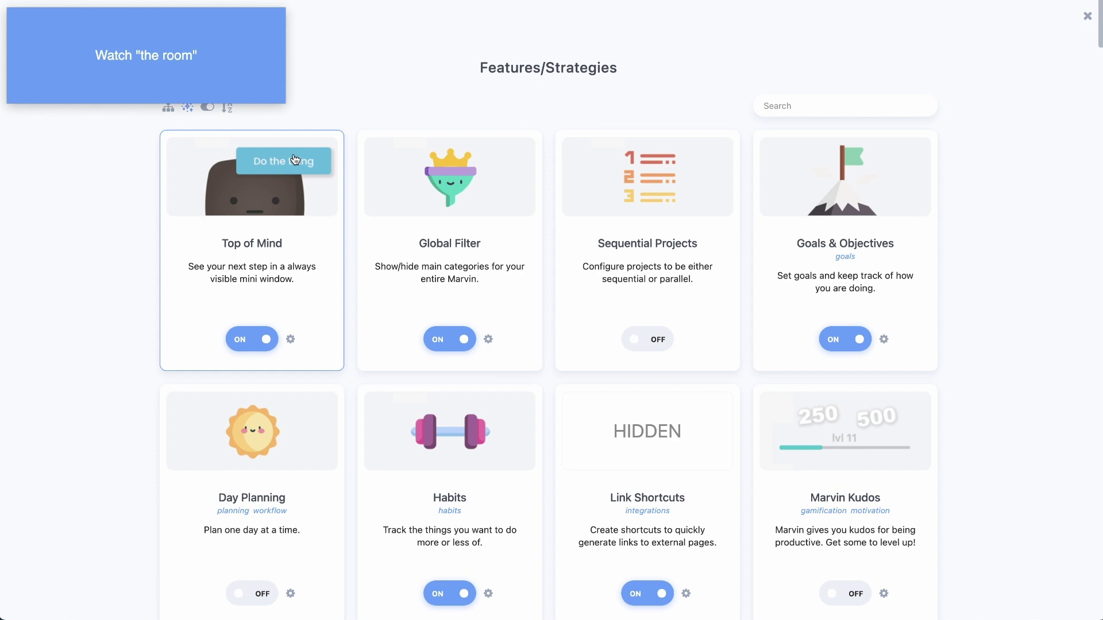
left_click(793, 106)
type("su")
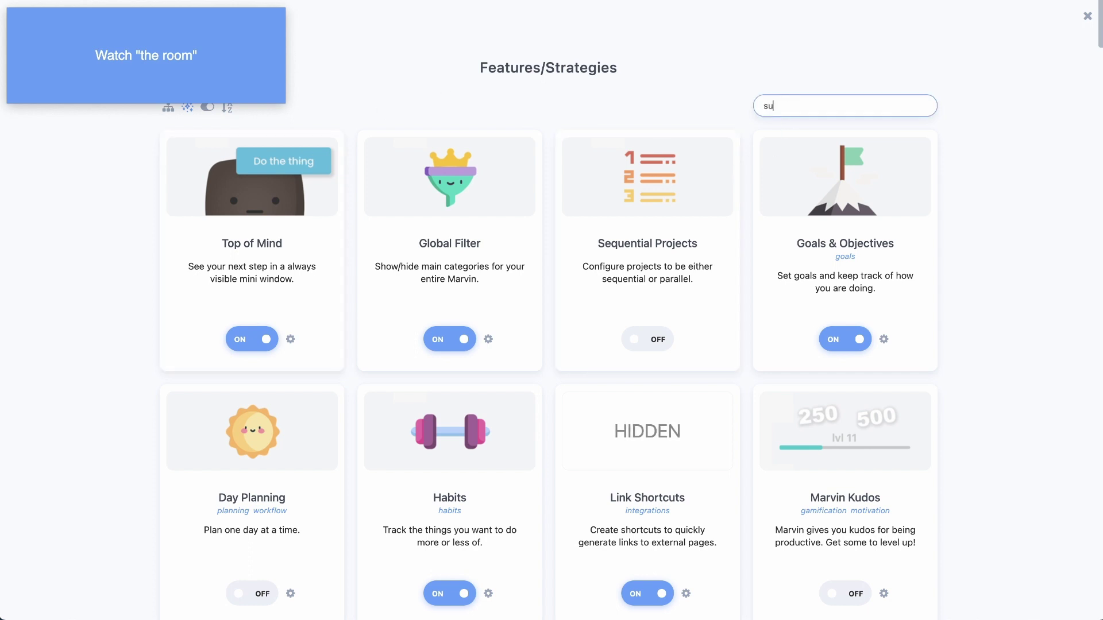
type("ggest")
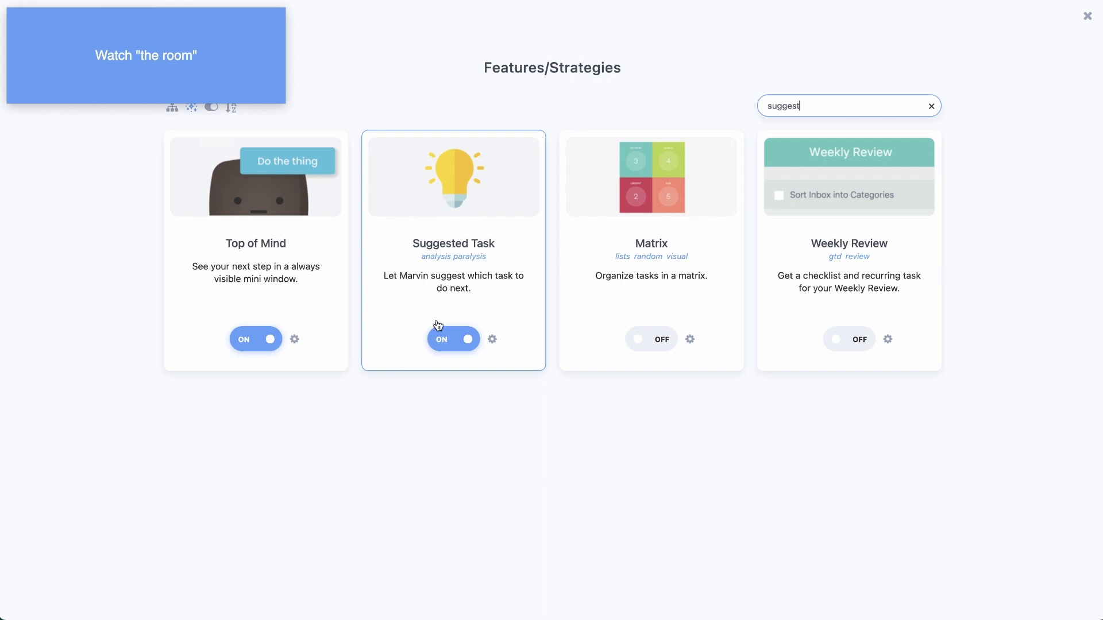
left_click(1088, 17)
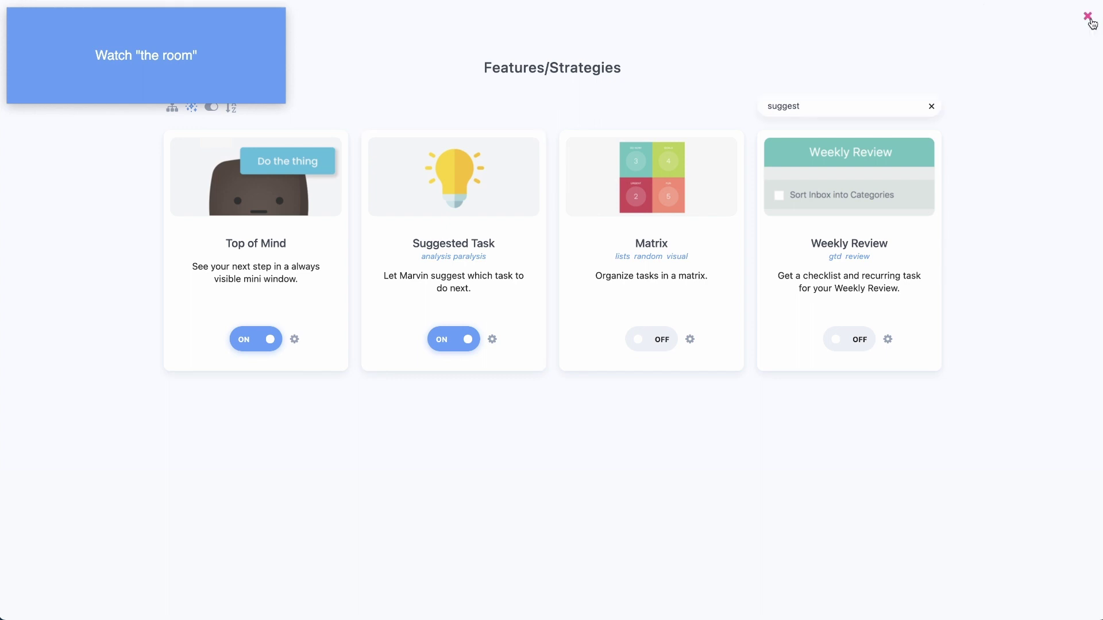
left_click(1088, 17)
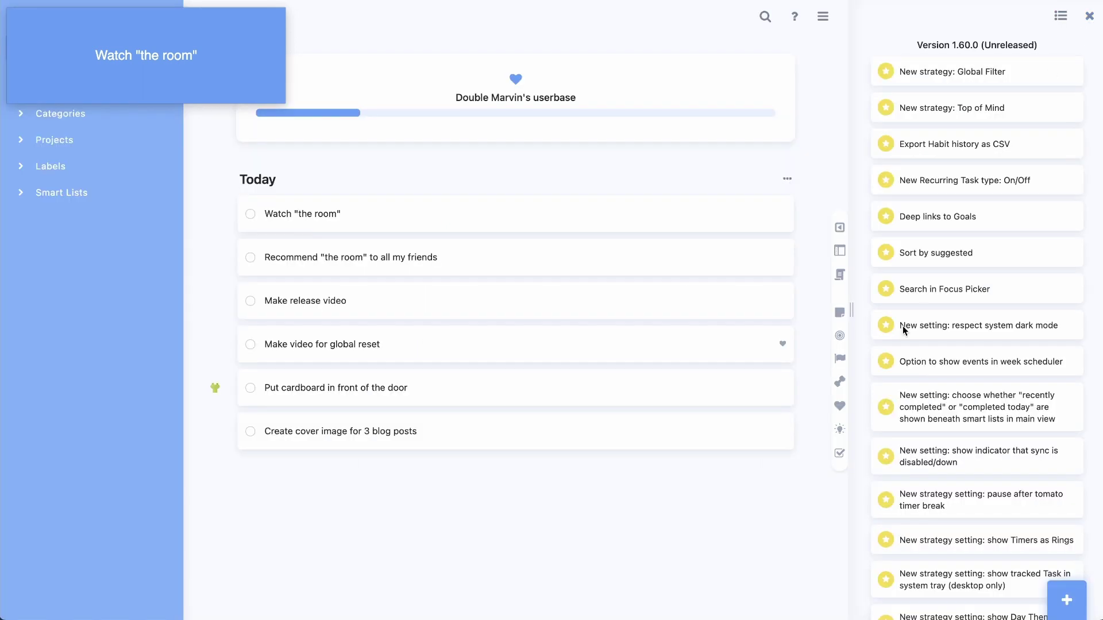
scroll(904, 325, "down", 3)
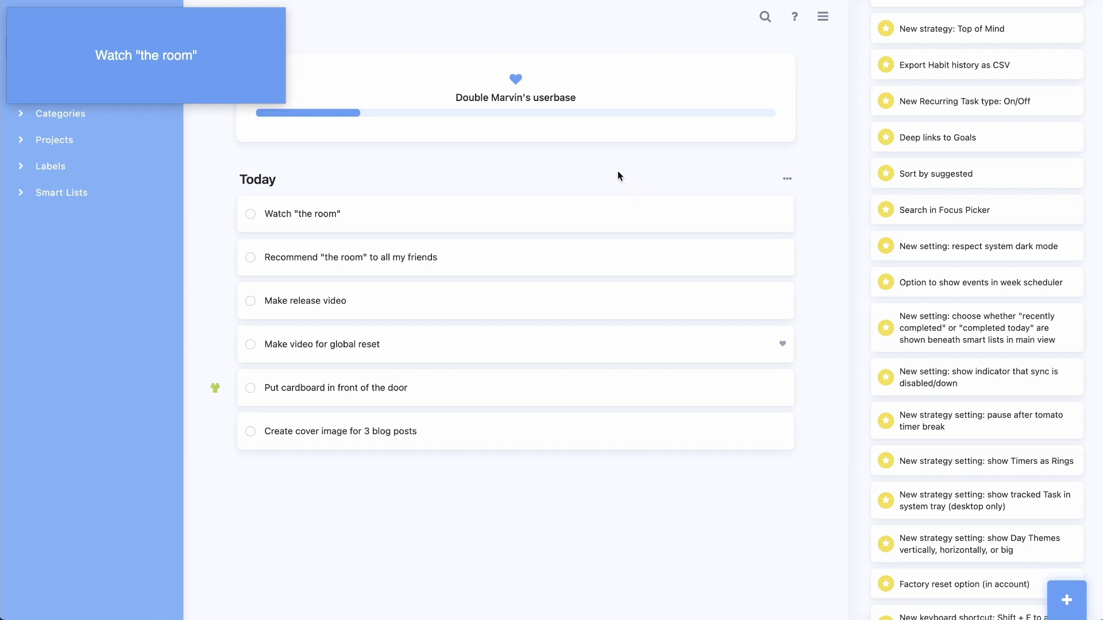
key("ctrl+shift+s")
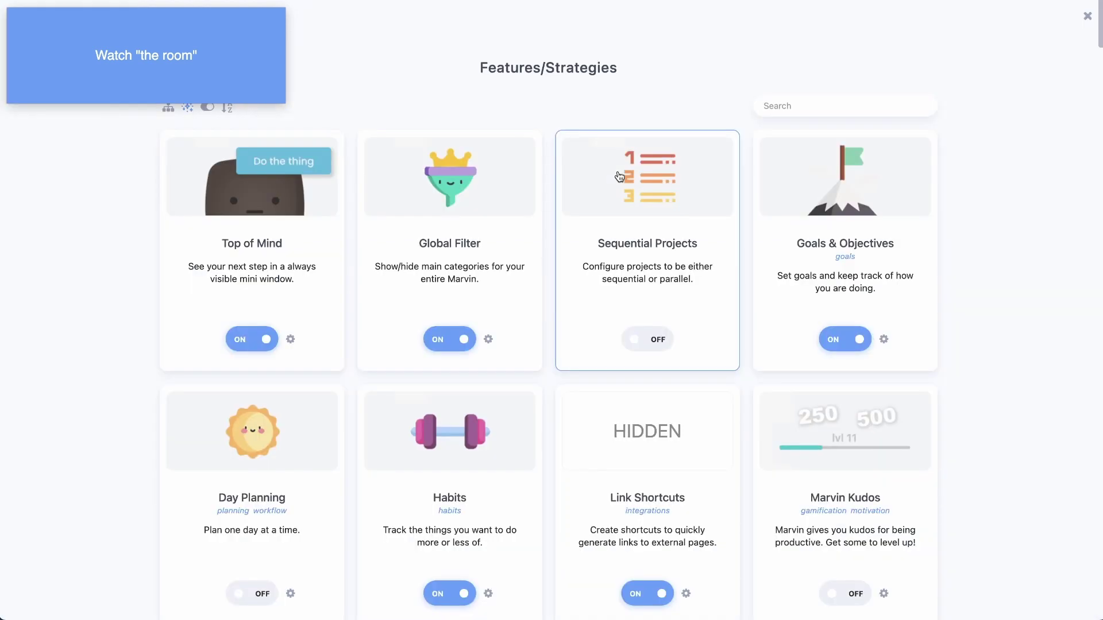
left_click(822, 108)
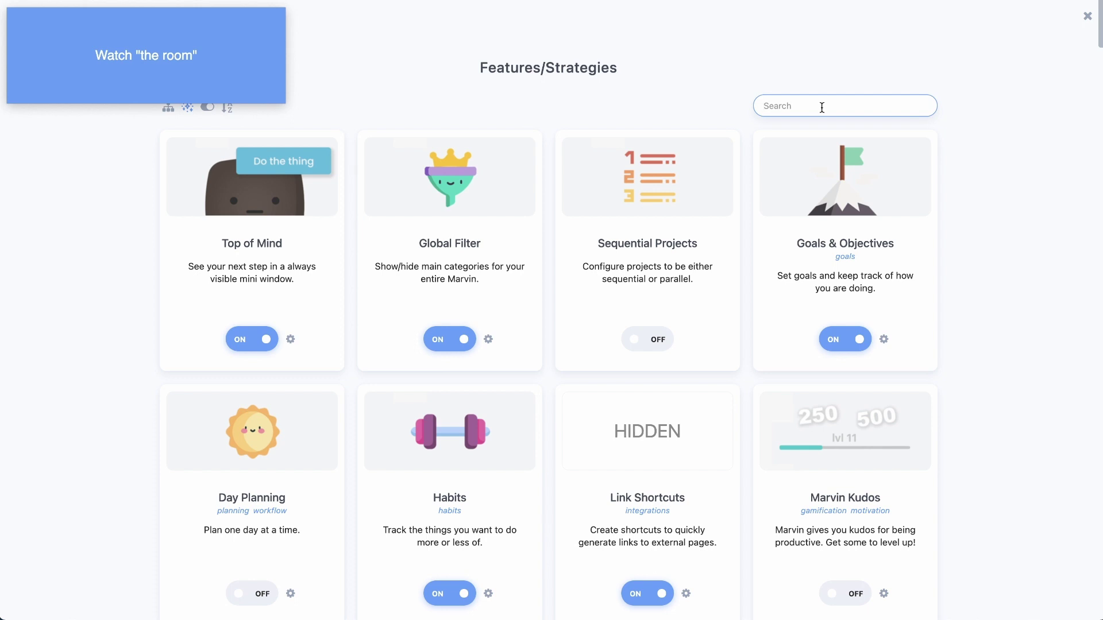
type("fpcus")
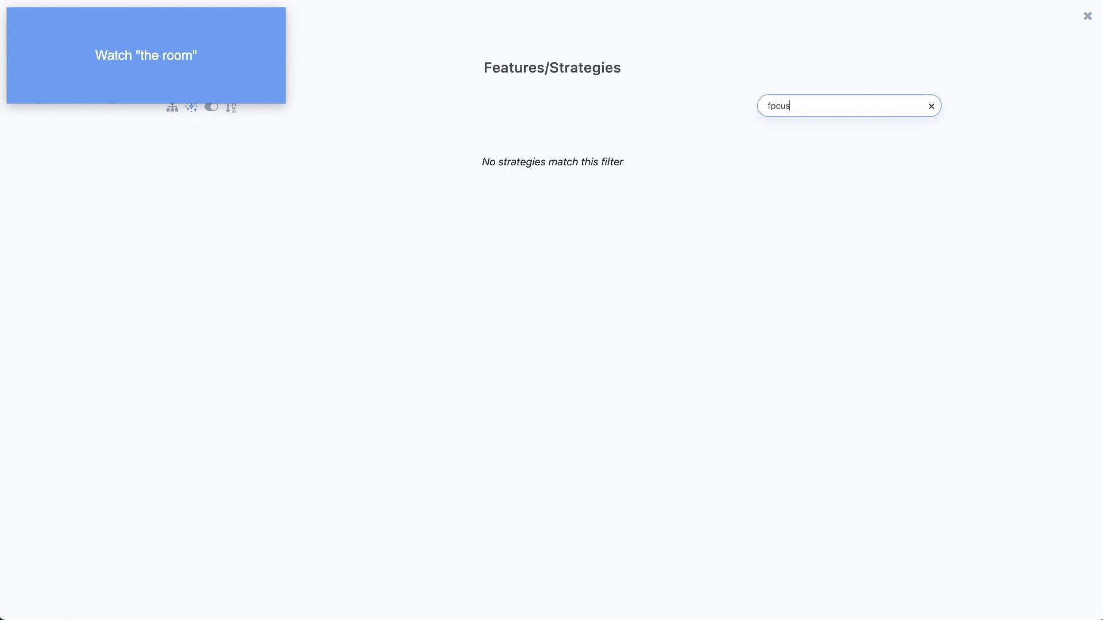
key("BackSpace")
key("BackSpace")
key("BackSpace")
key("BackSpace")
type("ocus")
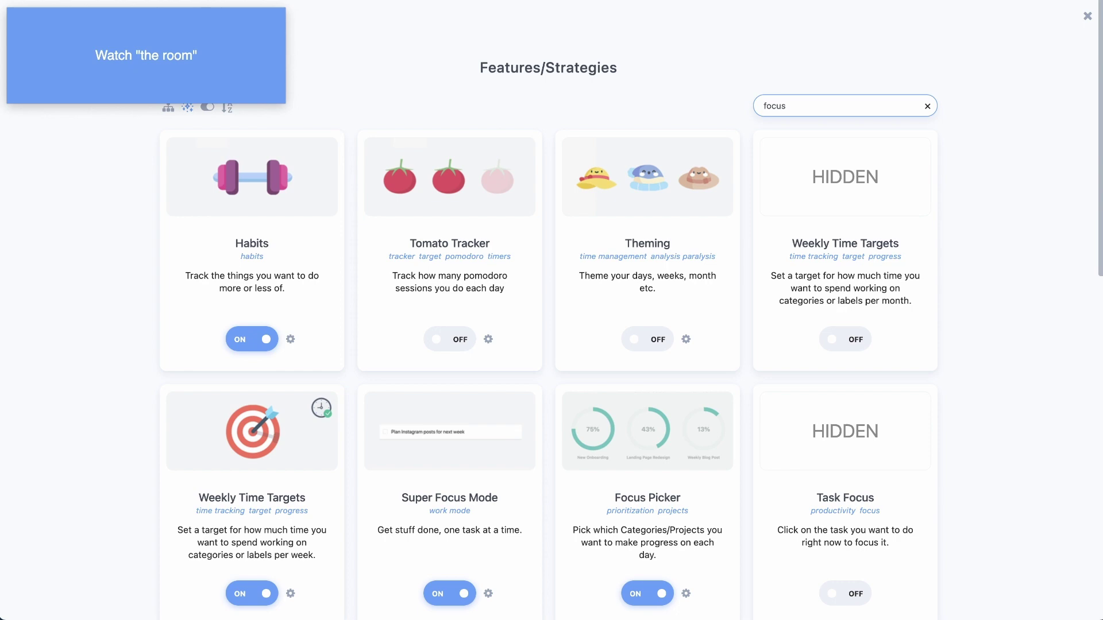
scroll(592, 143, "down", 4)
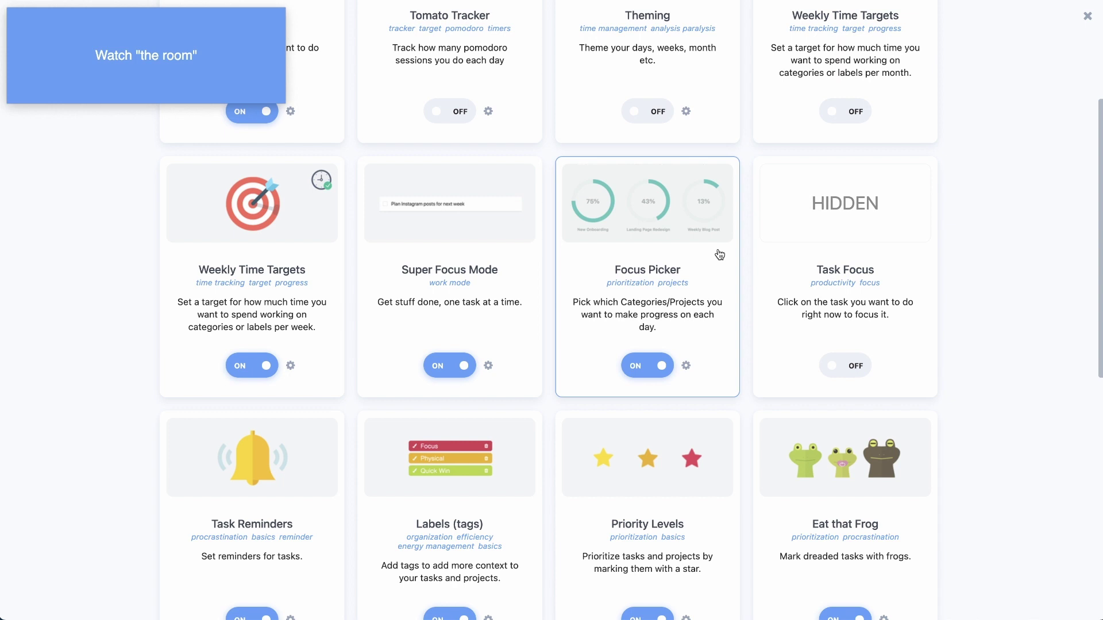
left_click(1088, 18)
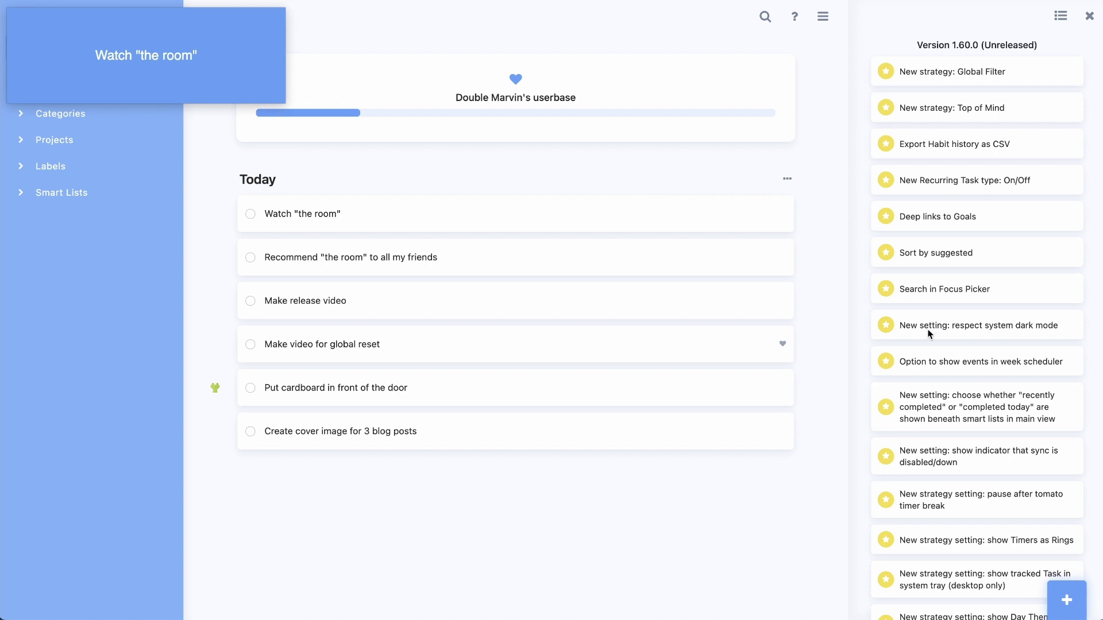
scroll(971, 263, "down", 2)
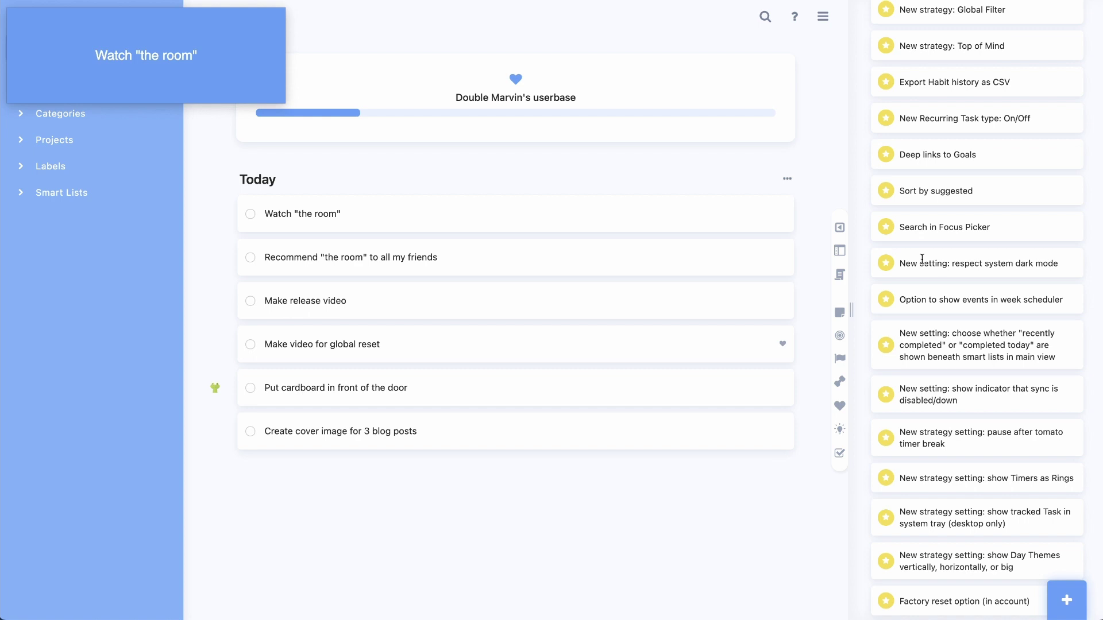
- In theme settings, leave 'Use system setting for light/dark mode' off with 'Show dark theme after sunset' on
left_click(822, 16)
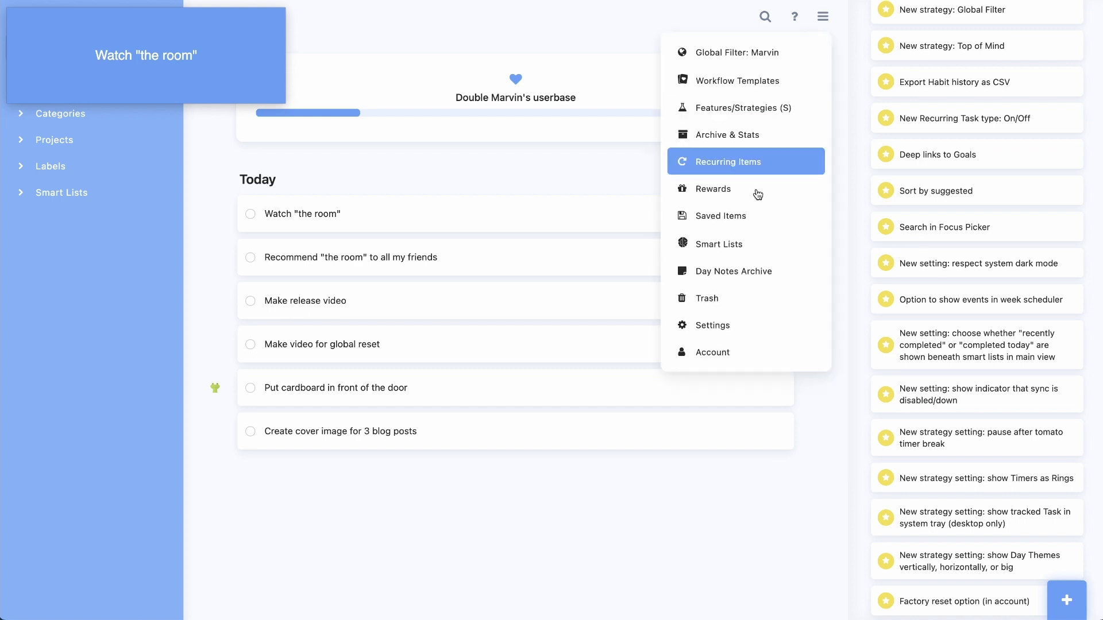
left_click(709, 336)
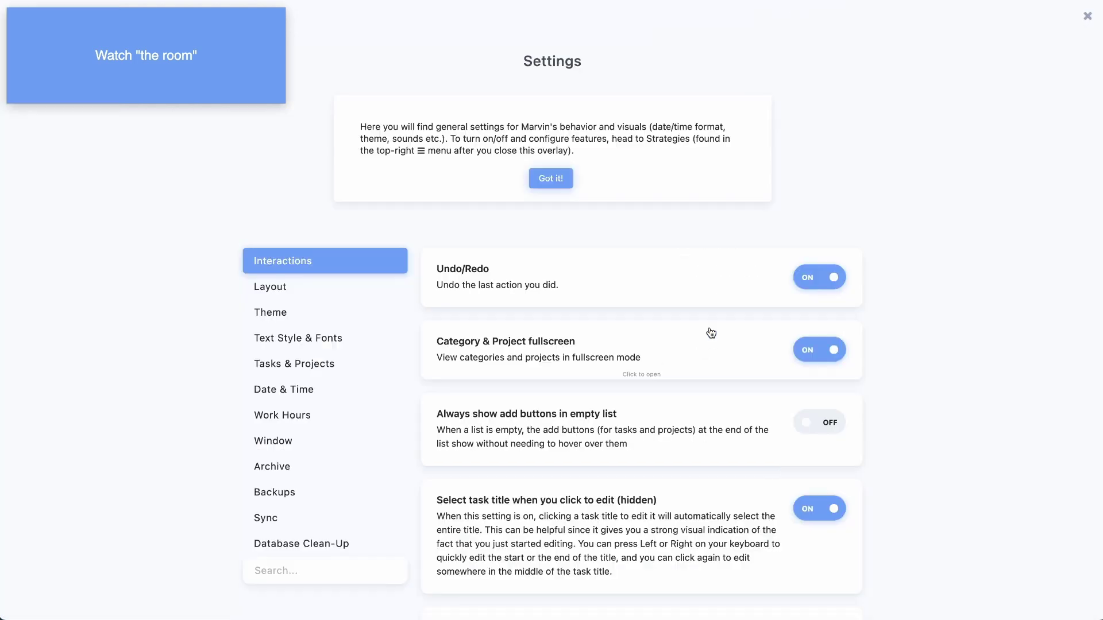
left_click(278, 313)
left_click(551, 178)
scroll(551, 189, "down", 13)
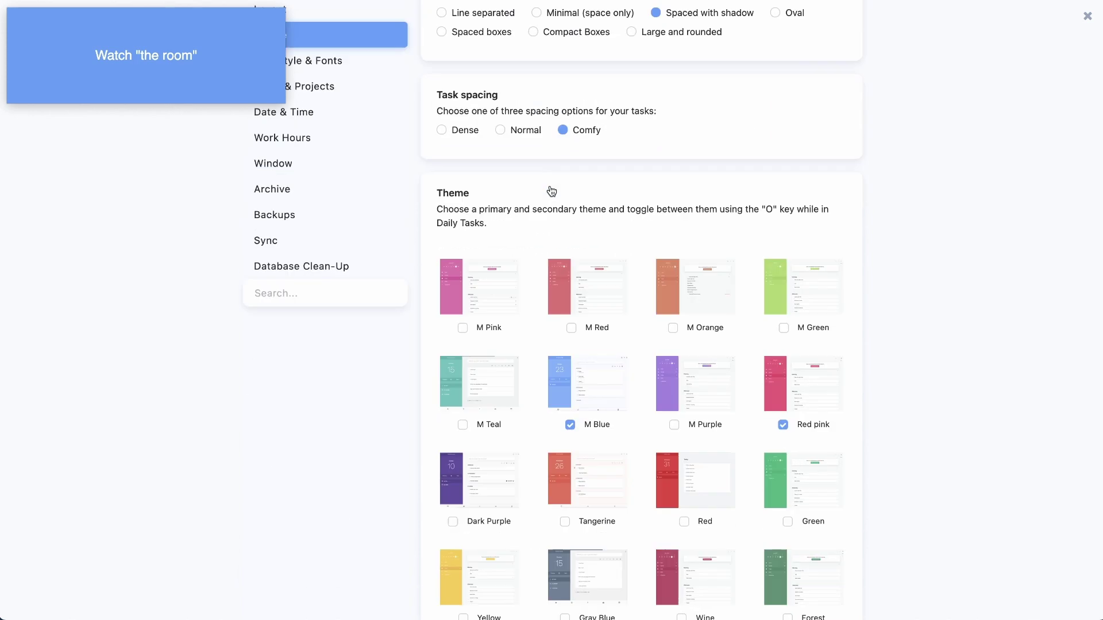
scroll(551, 189, "down", 5)
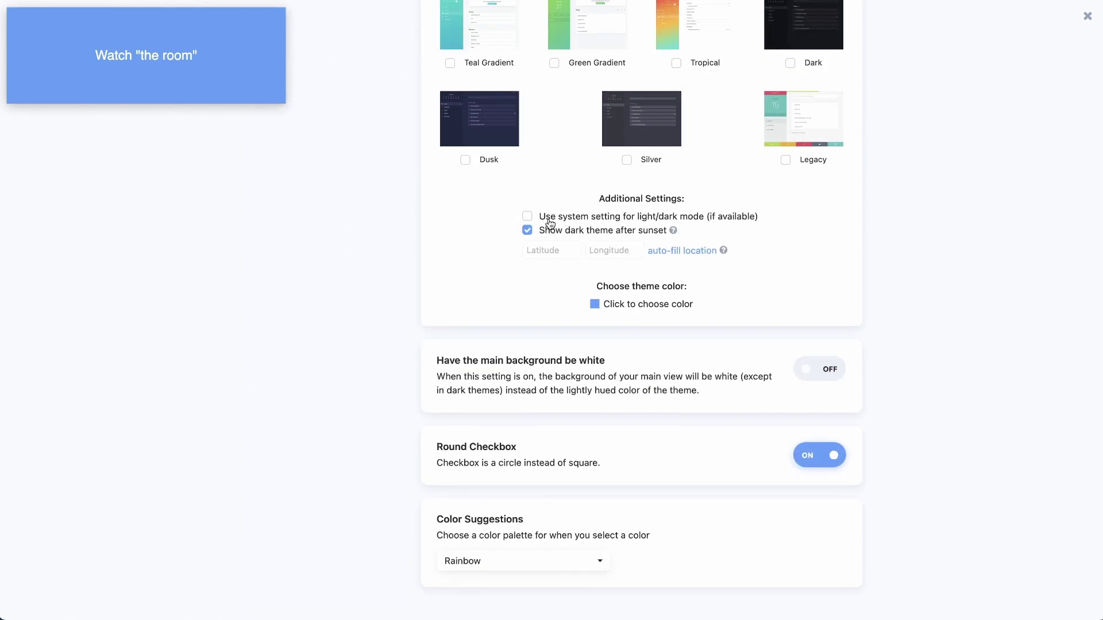
left_click(528, 217)
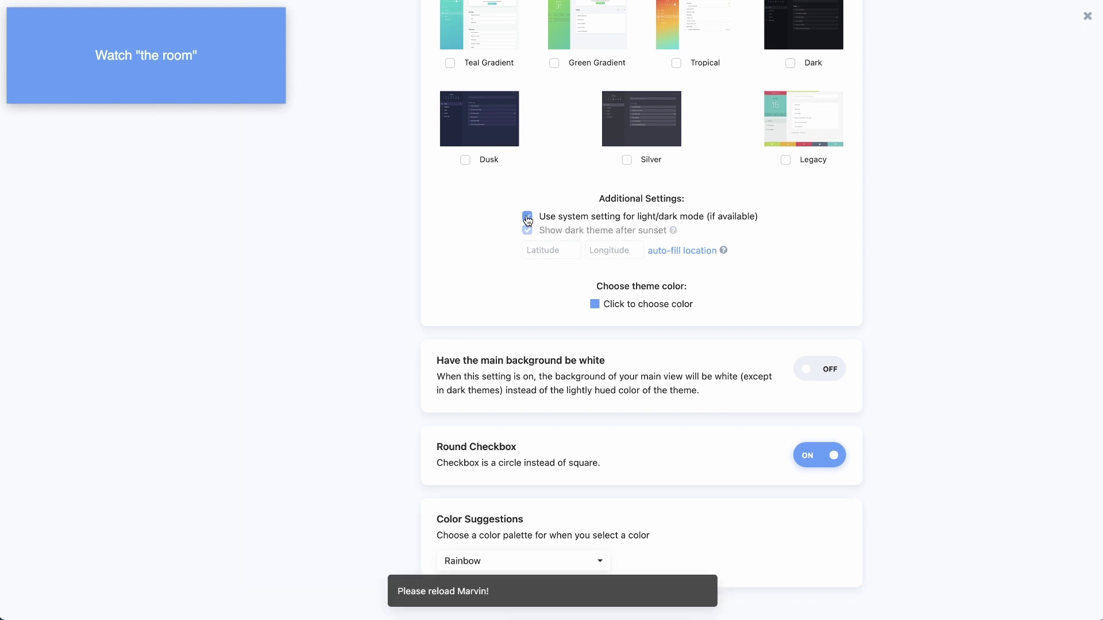
left_click(526, 217)
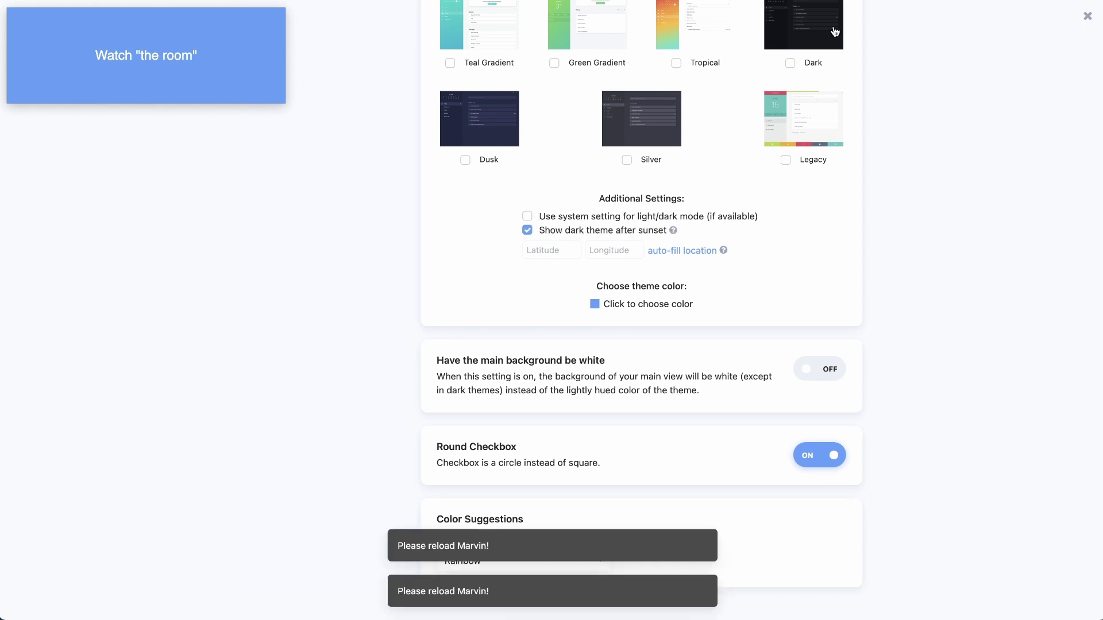
left_click(1086, 19)
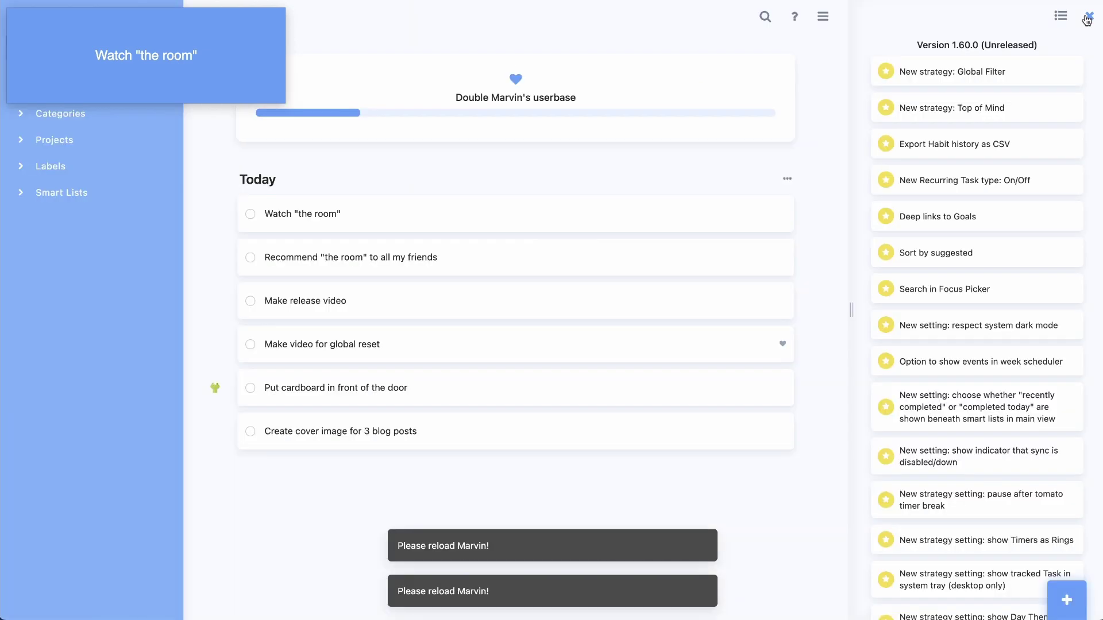
scroll(943, 294, "down", 1)
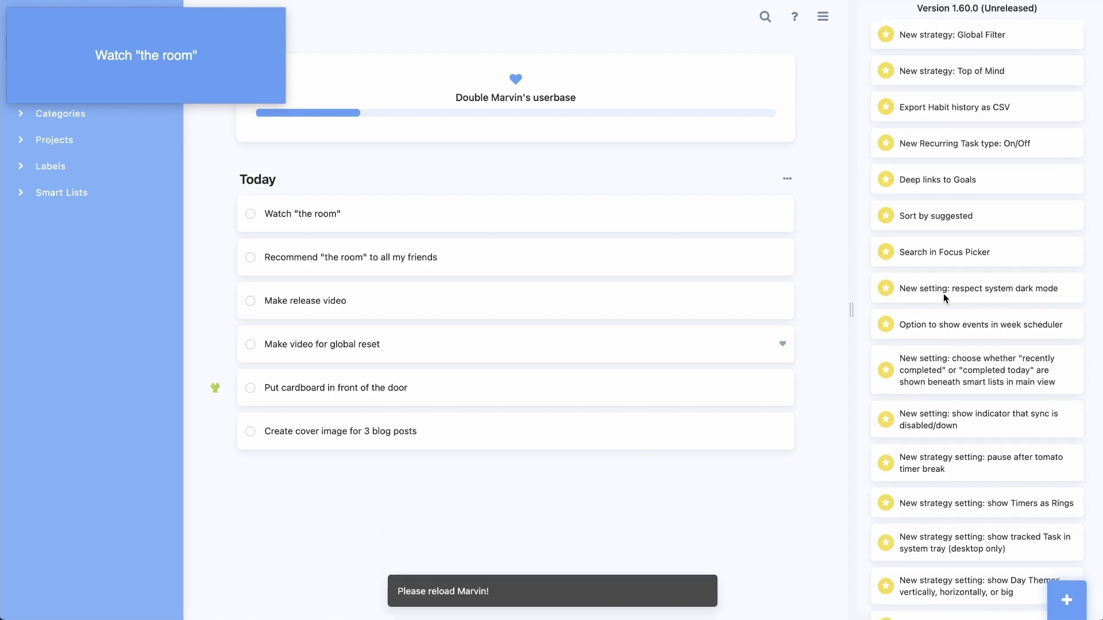
key("w")
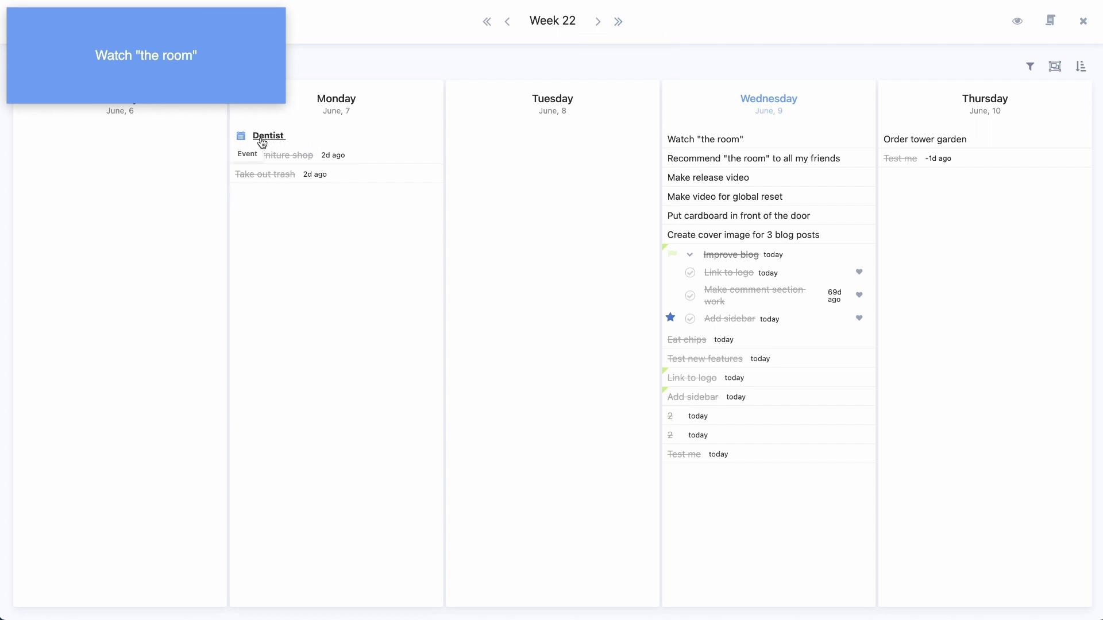
left_click(1017, 23)
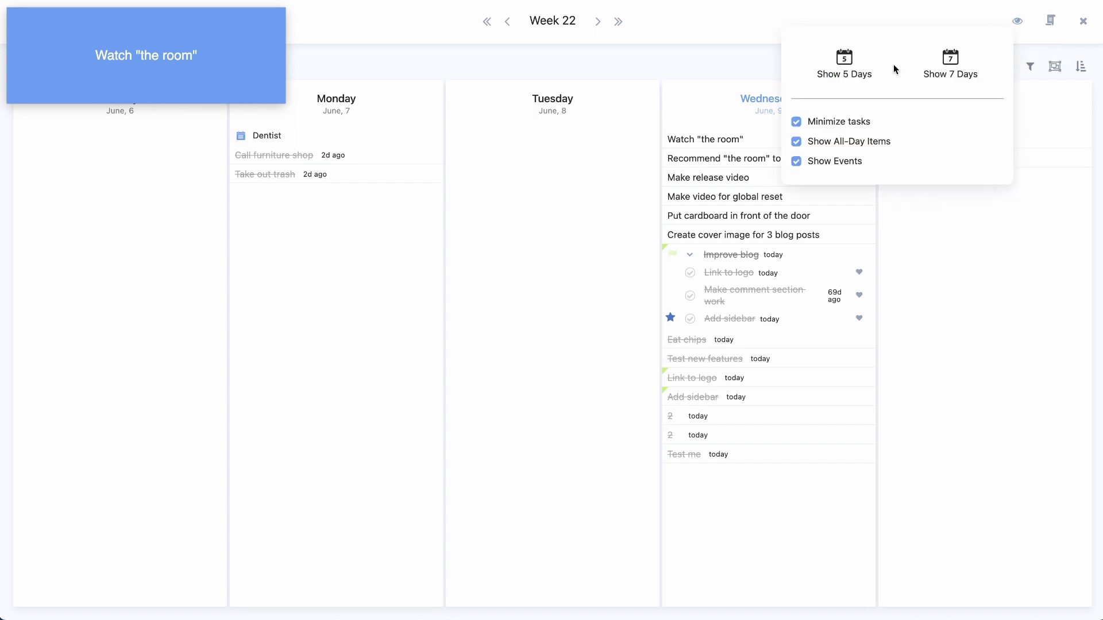
left_click(796, 164)
left_click(796, 164)
left_click(677, 60)
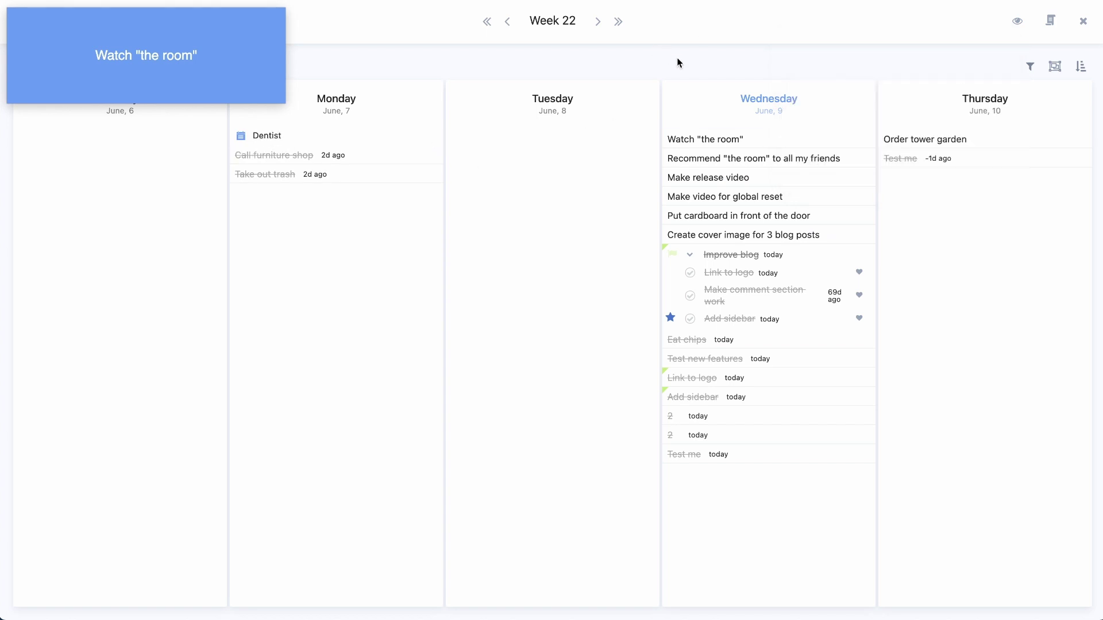
left_click(1083, 23)
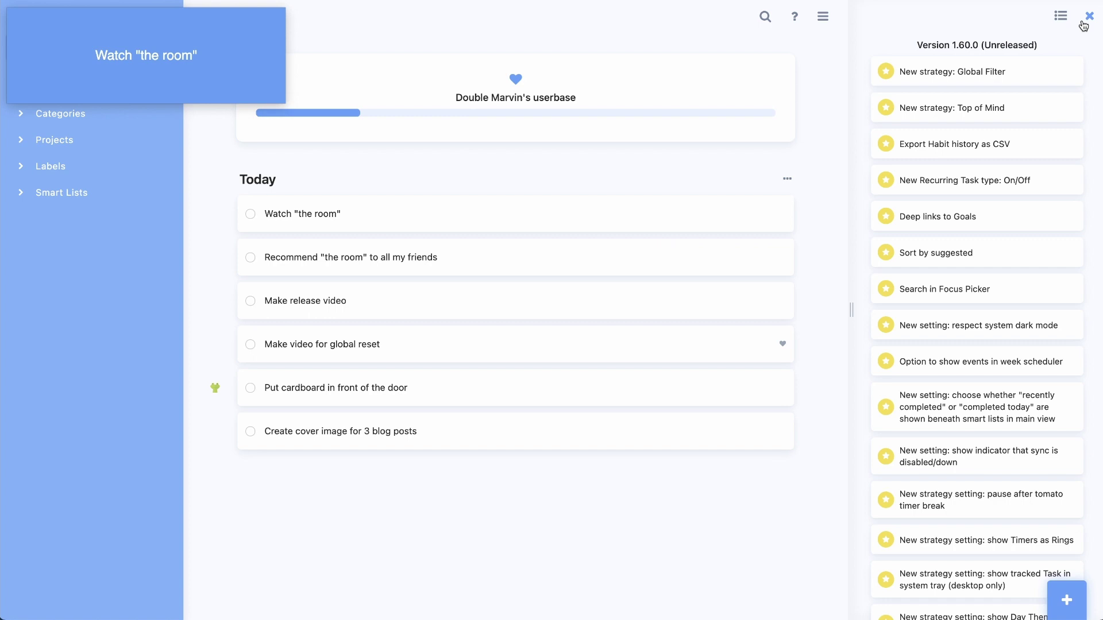
- Show the Tasks Completed Today section under Today and expand it to list the seven finished tasks
scroll(977, 276, "down", 3)
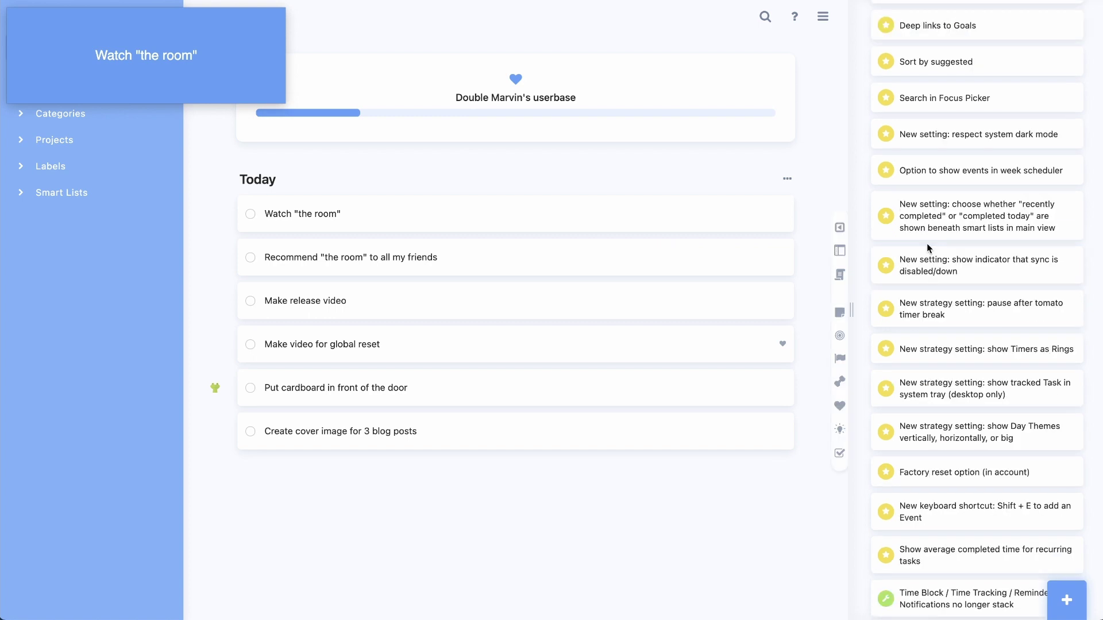
left_click(839, 453)
scroll(476, 356, "down", 3)
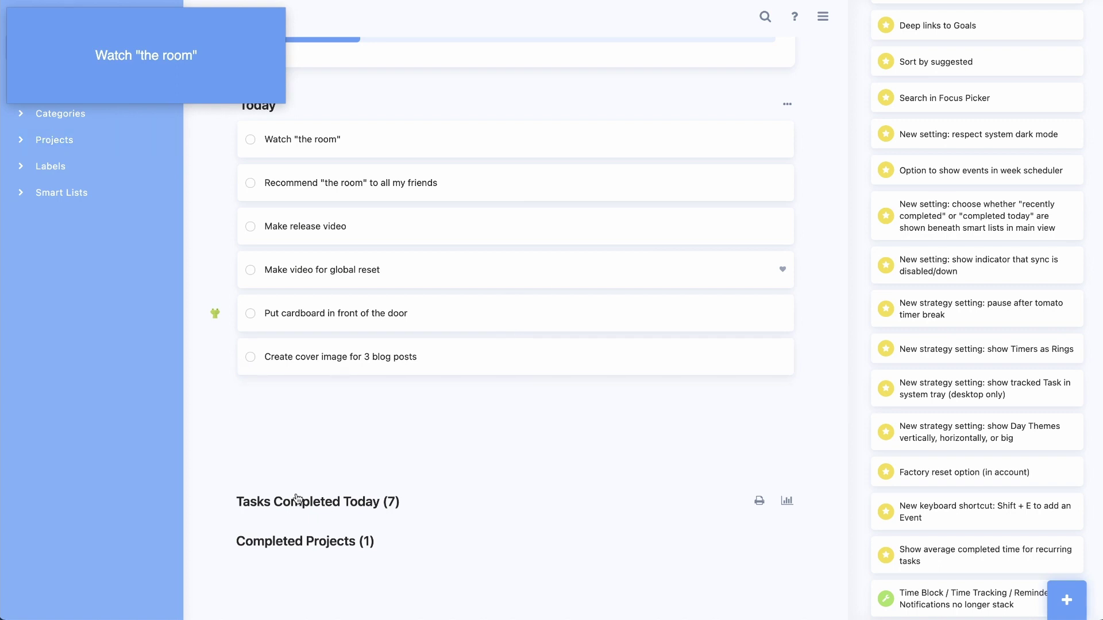
left_click(334, 503)
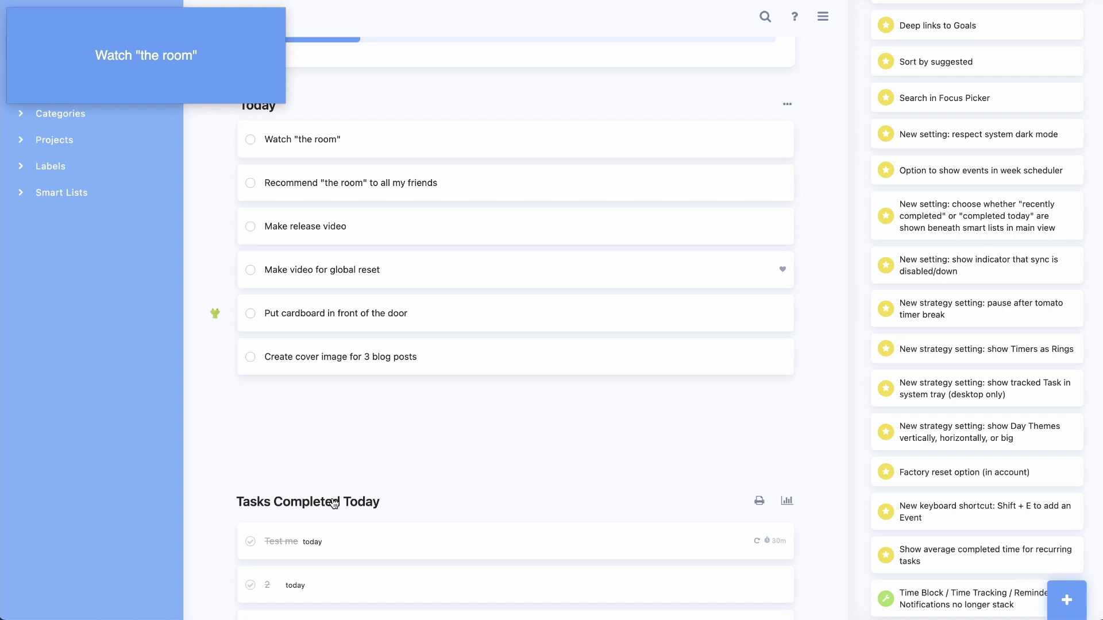
scroll(343, 446, "down", 5)
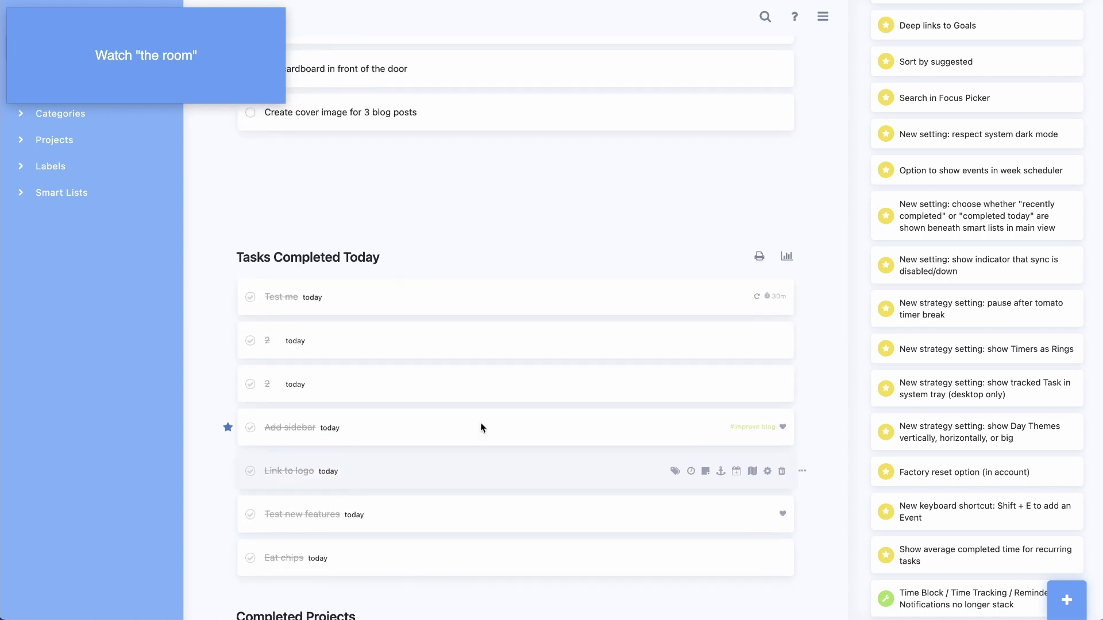
scroll(446, 262, "up", 2)
scroll(446, 262, "up", 5)
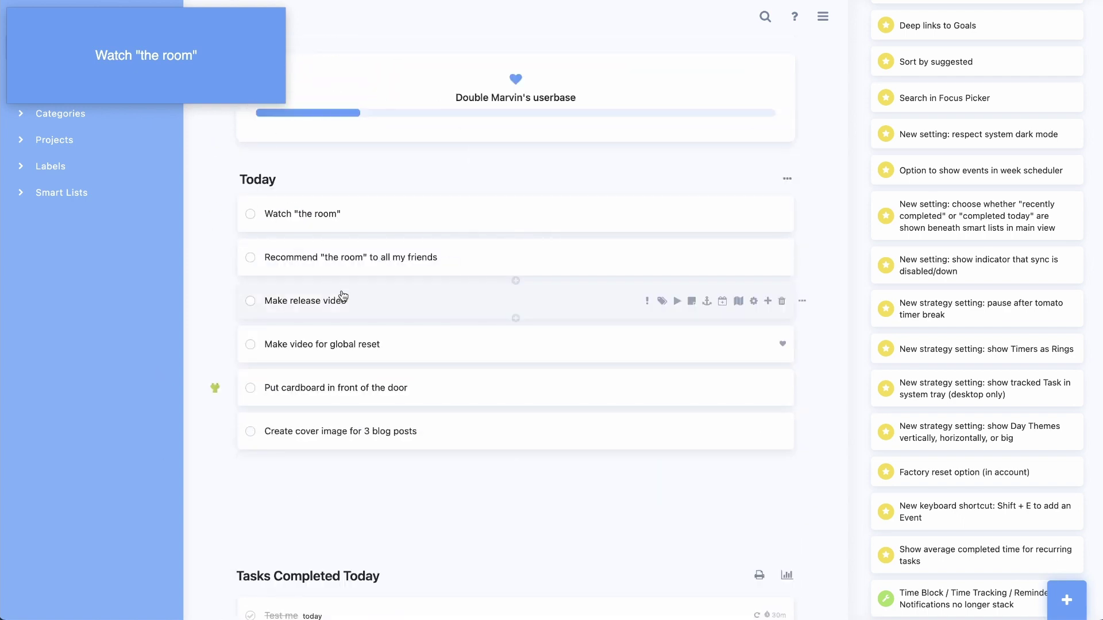
mouse_move(840, 335)
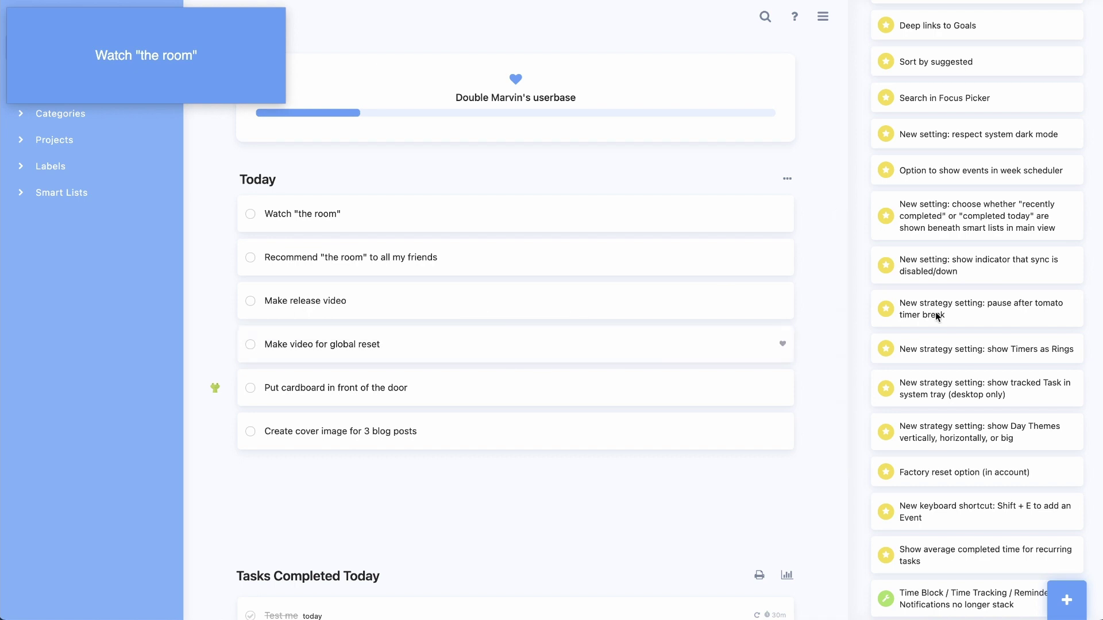
scroll(941, 238, "down", 1)
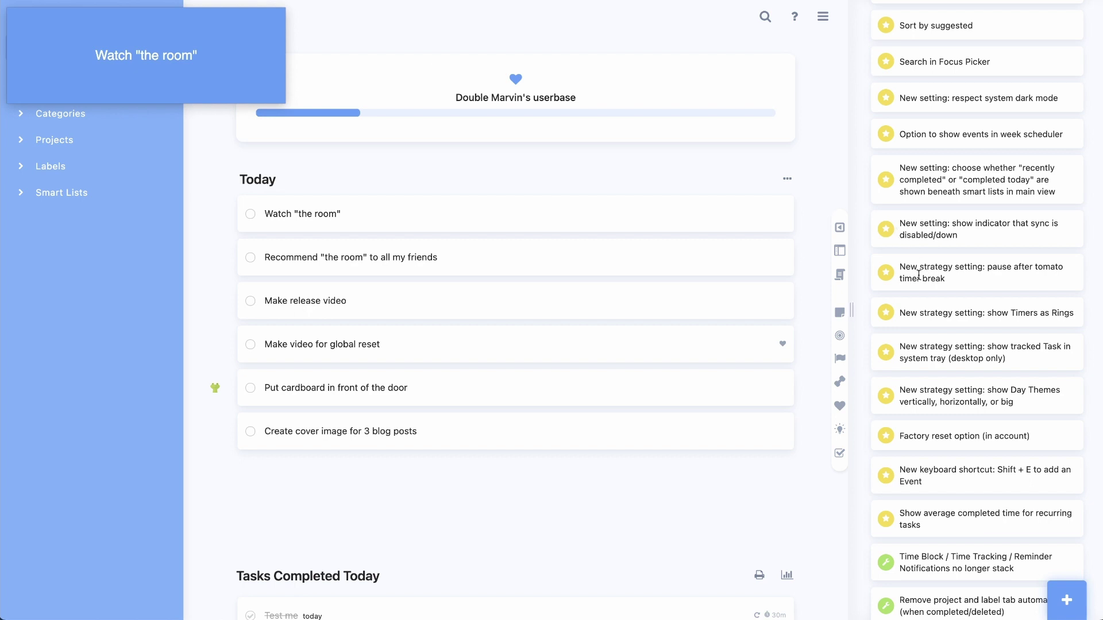
scroll(916, 271, "down", 3)
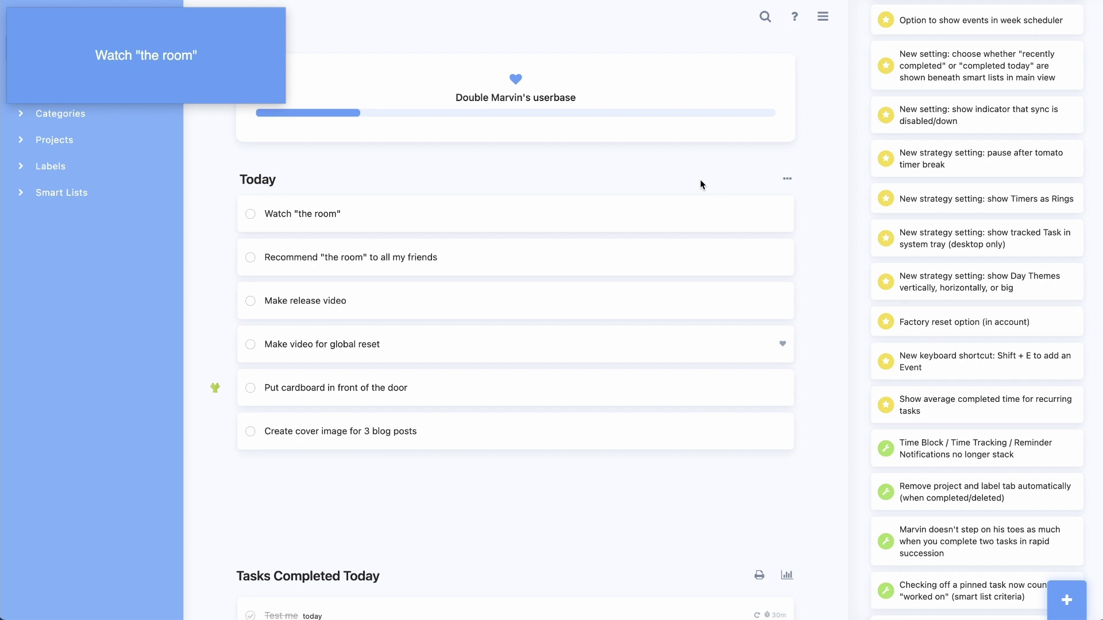
mouse_move(939, 241)
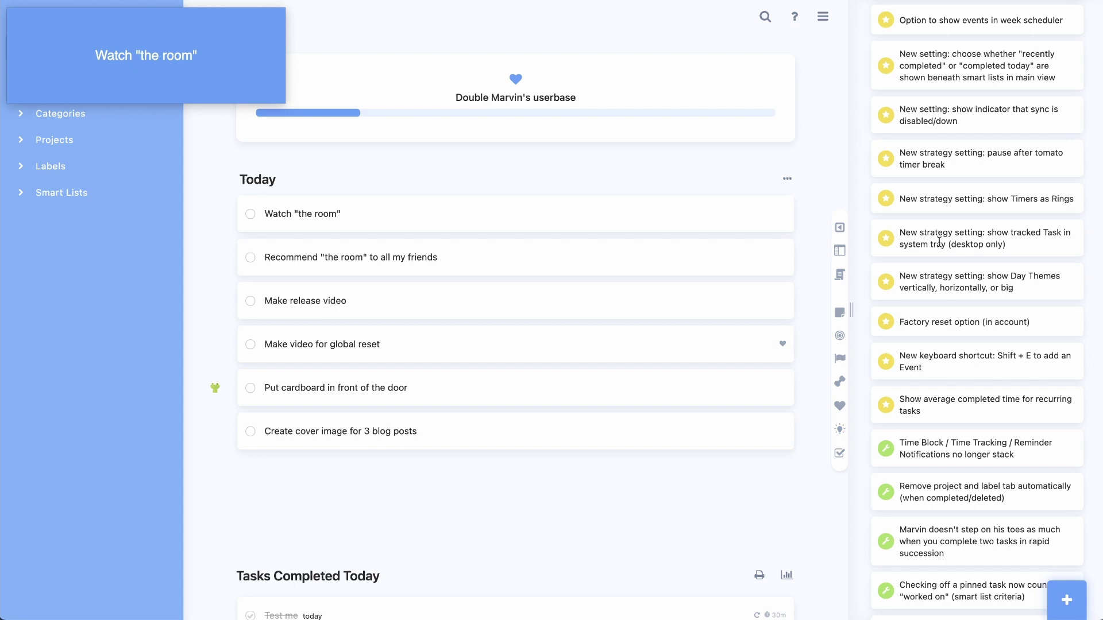
- Start a 30-minute hourglass timer on Watch "the room"
scroll(943, 166, "down", 1)
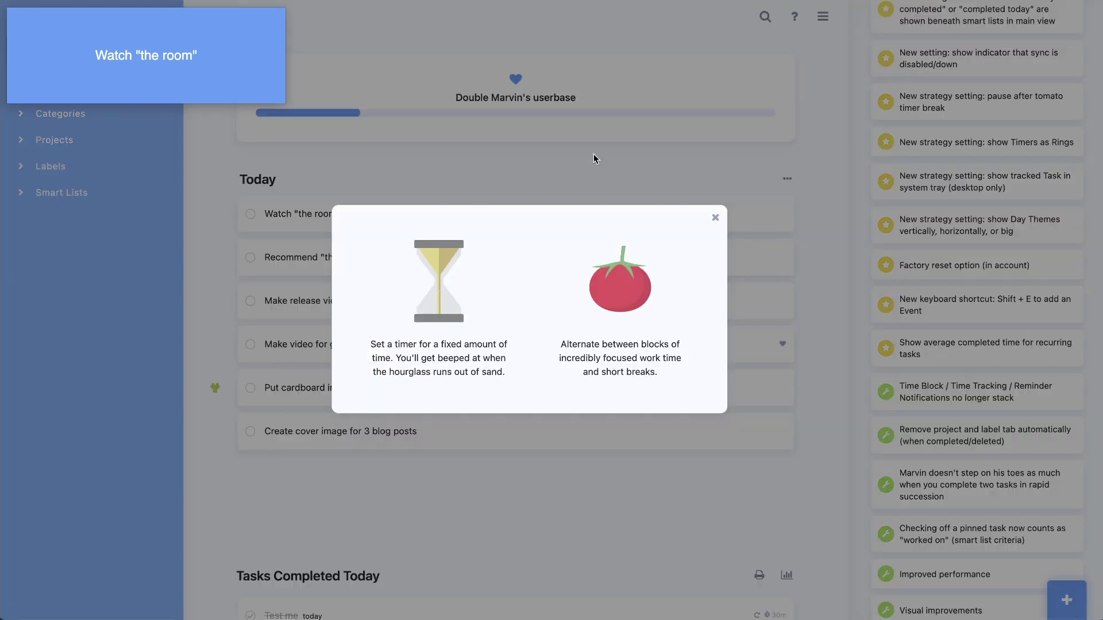
left_click(715, 216)
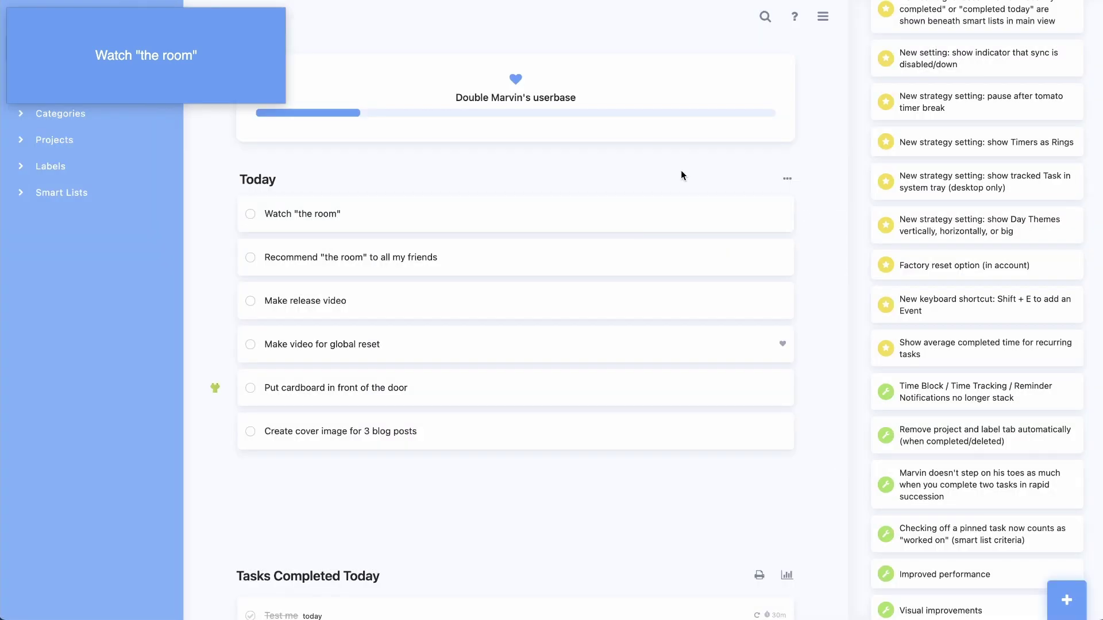
key("s")
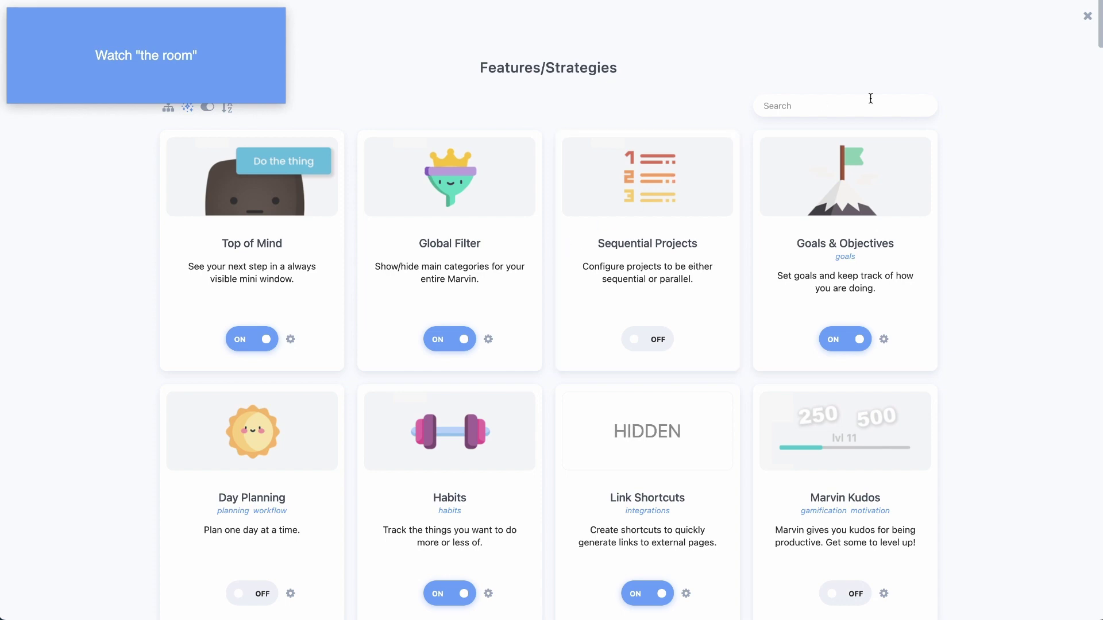
key("Escape")
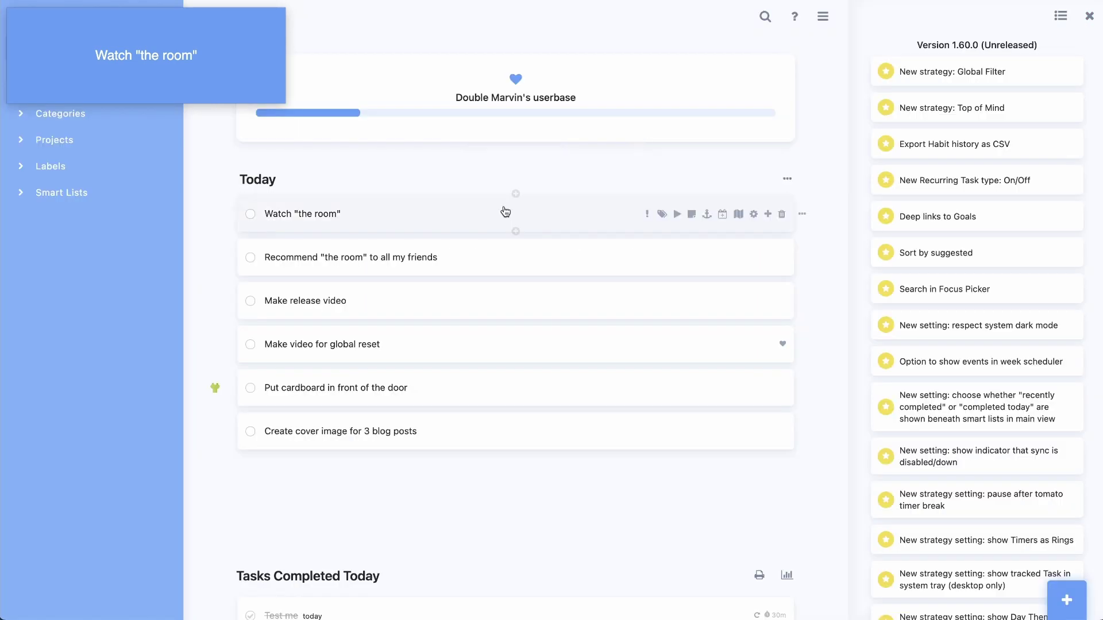
key("t")
left_click(517, 270)
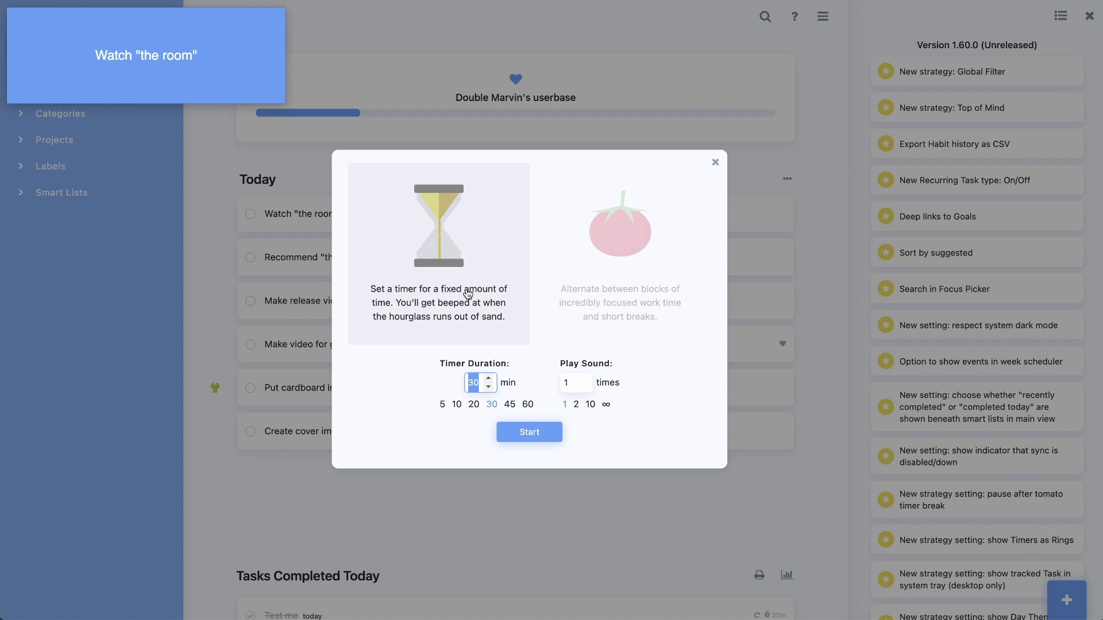
left_click(525, 433)
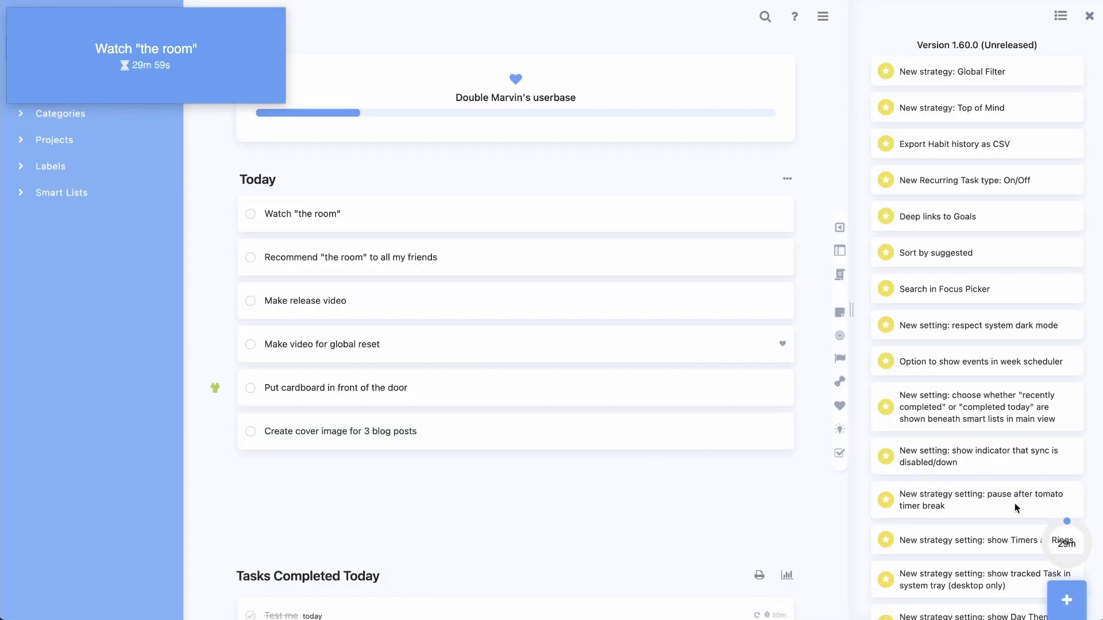
- Scroll the 1.60.0 release notes down to the Version 1.59.1 list
scroll(1028, 484, "down", 5)
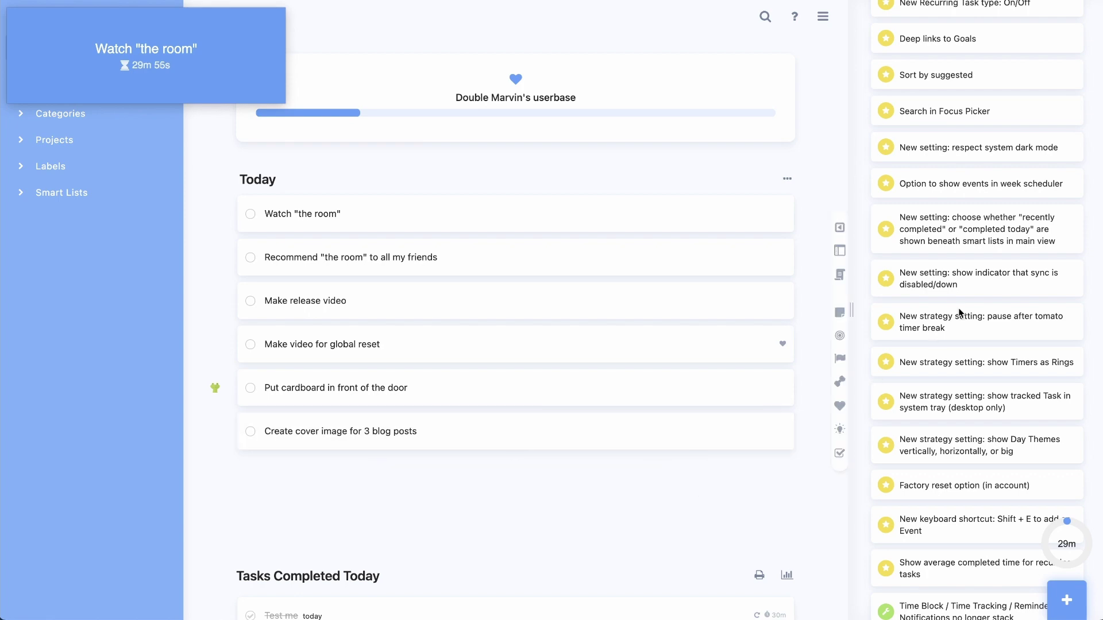
scroll(961, 313, "up", 5)
scroll(958, 308, "down", 6)
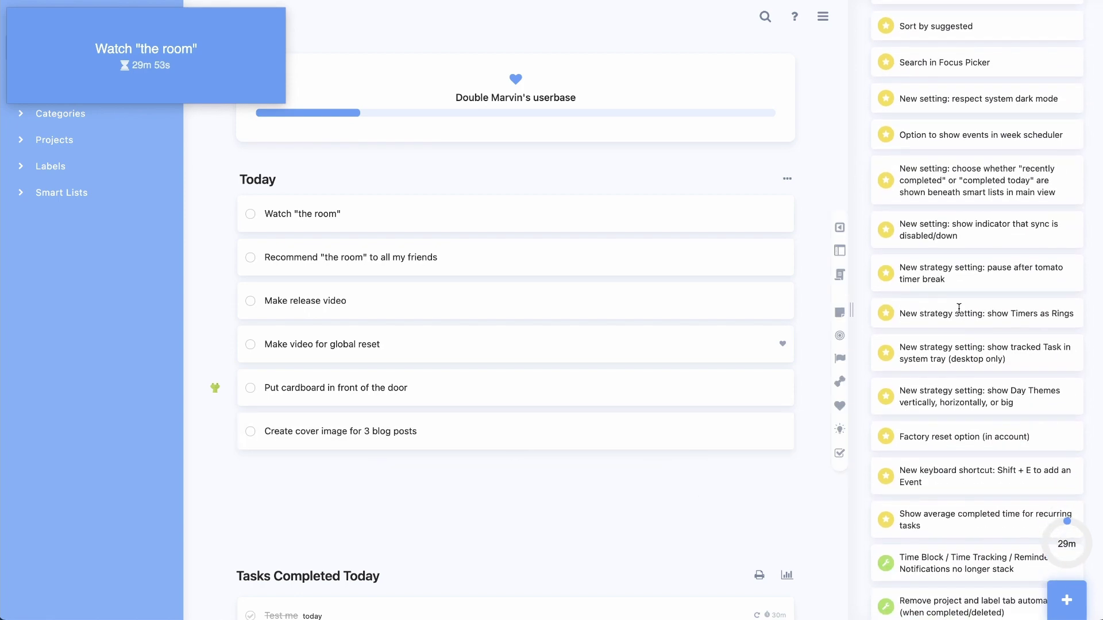
scroll(958, 308, "down", 5)
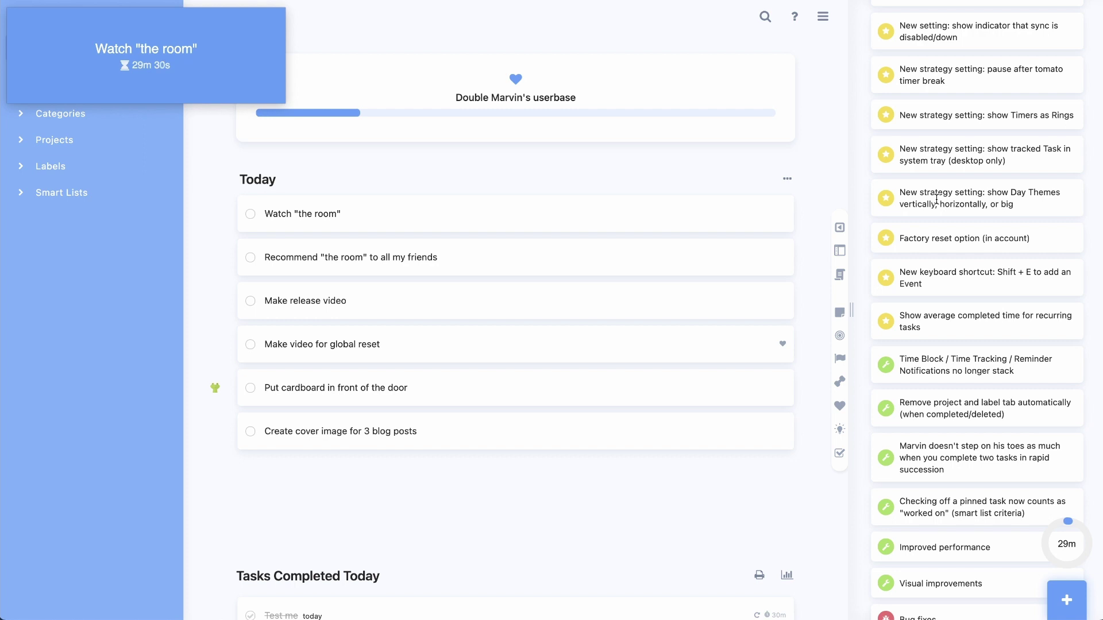
scroll(936, 199, "down", 5)
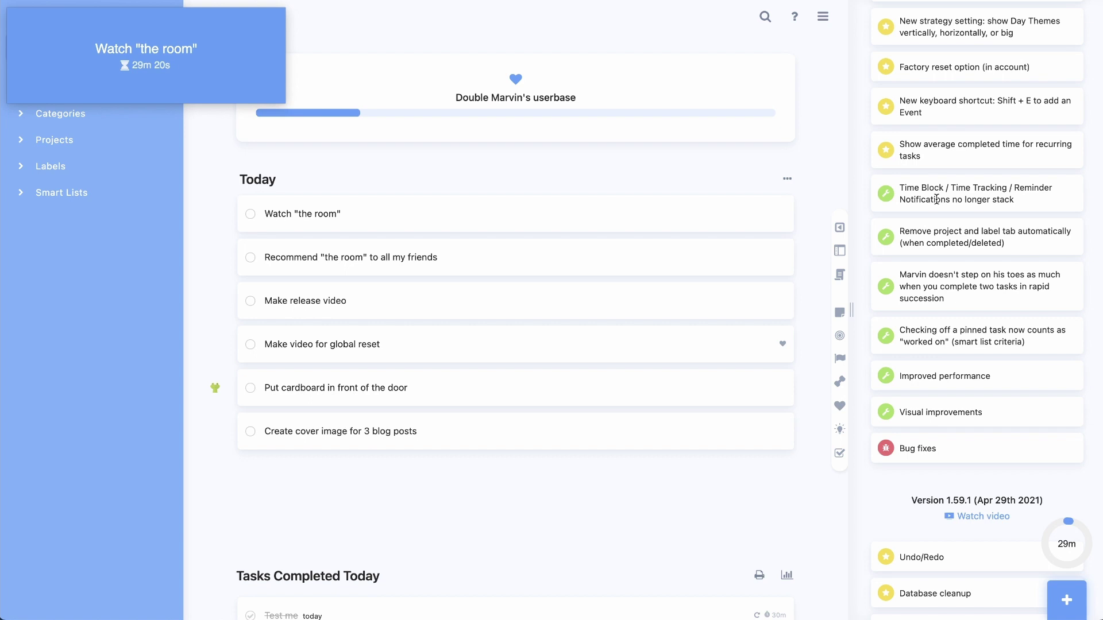
- Locate the new Factory Reset option at the bottom of the Account settings, then close Settings
left_click(823, 17)
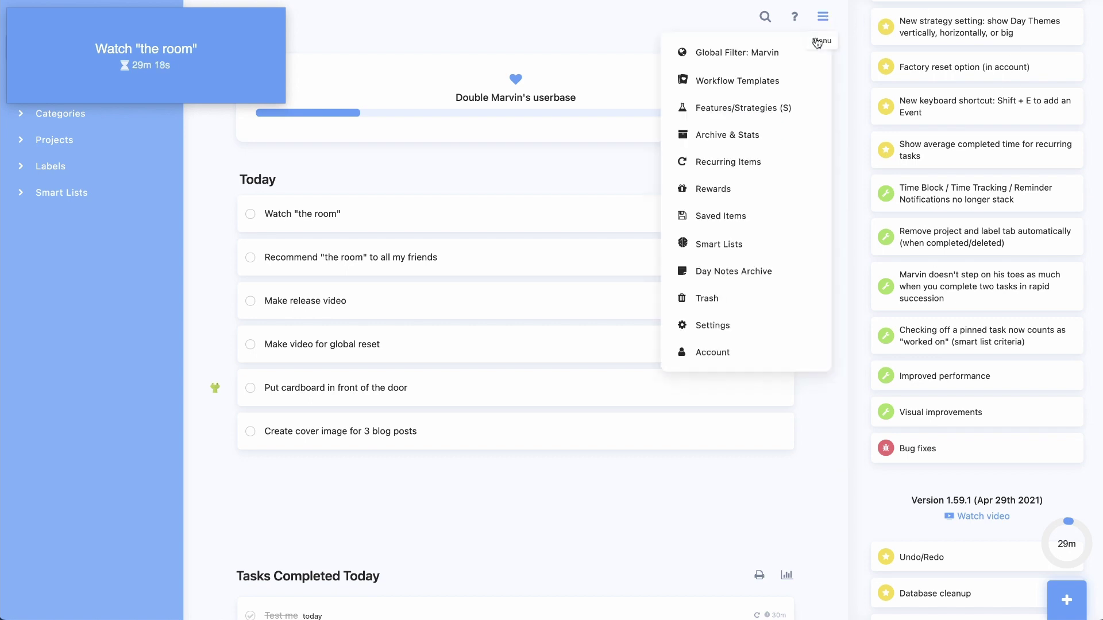
left_click(722, 339)
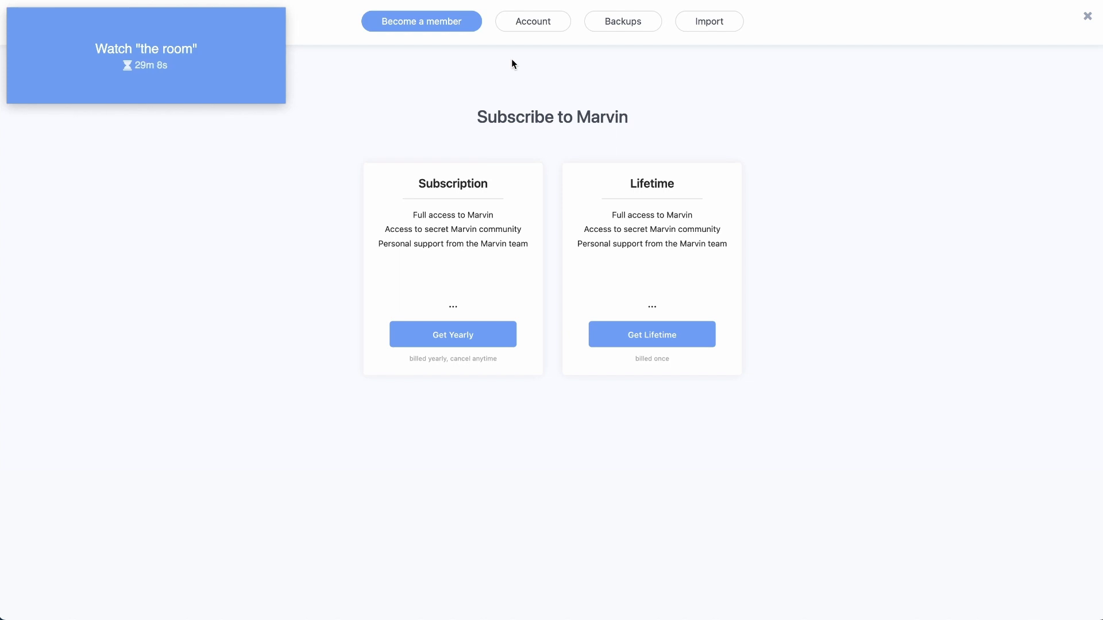
left_click(527, 27)
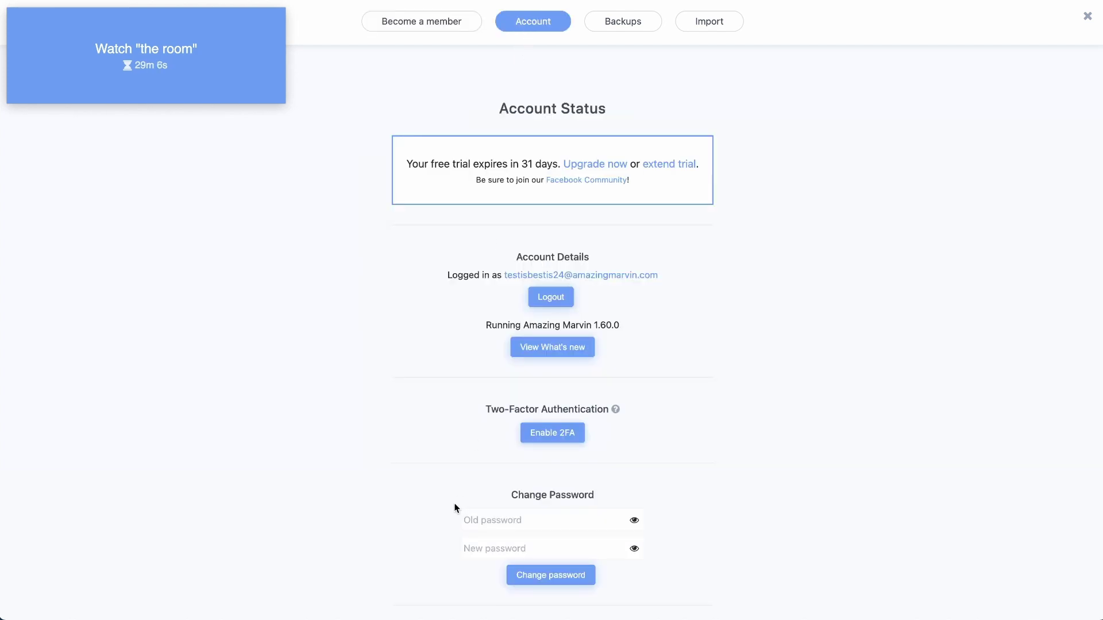
scroll(456, 507, "down", 6)
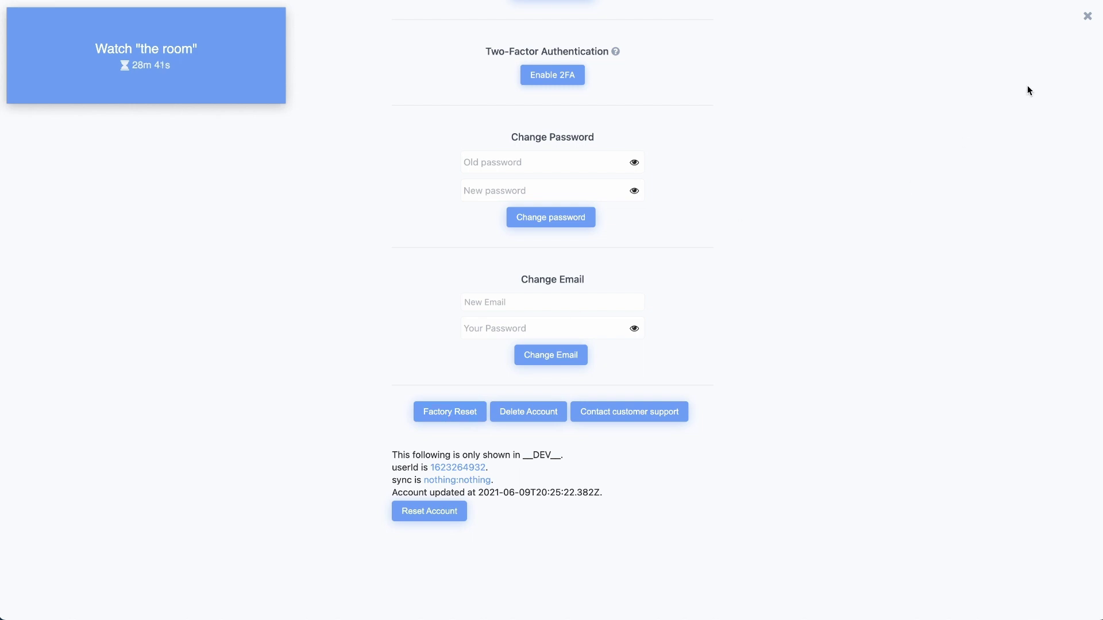
left_click(1087, 17)
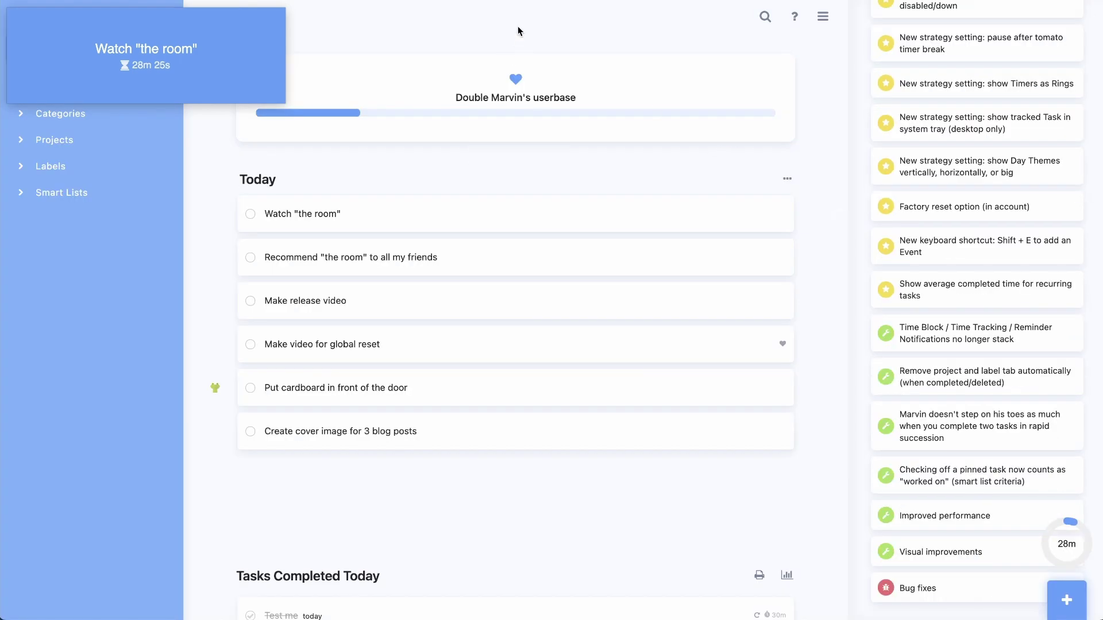
- Try the Shift+E New Event entry, move the floating timer down the left side, then show the master list
key("shift+e")
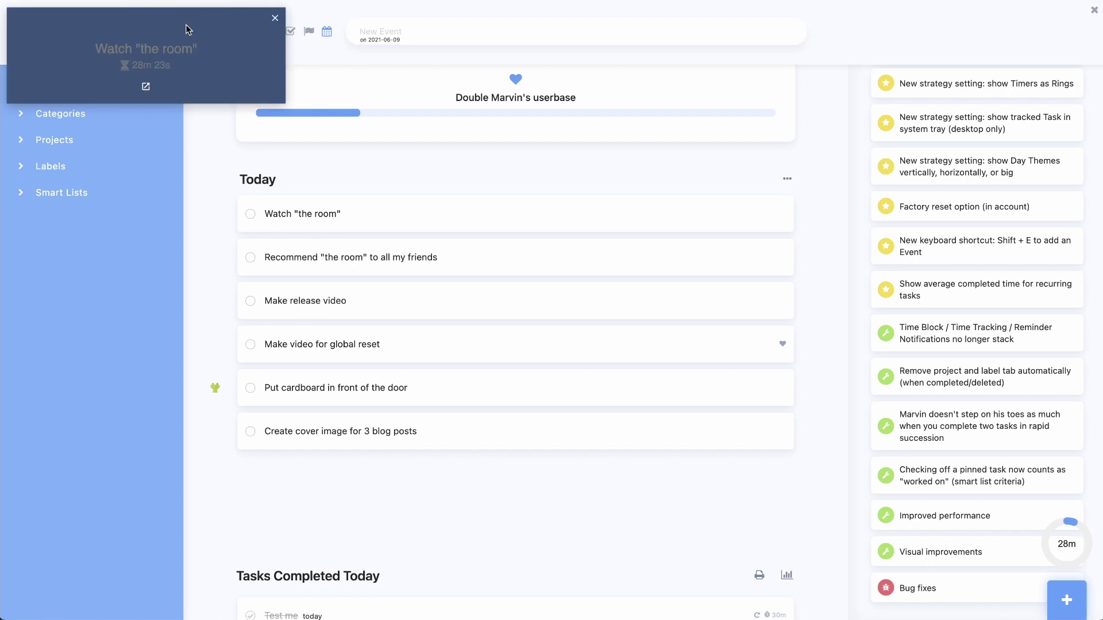
left_click_drag(185, 24, 178, 230)
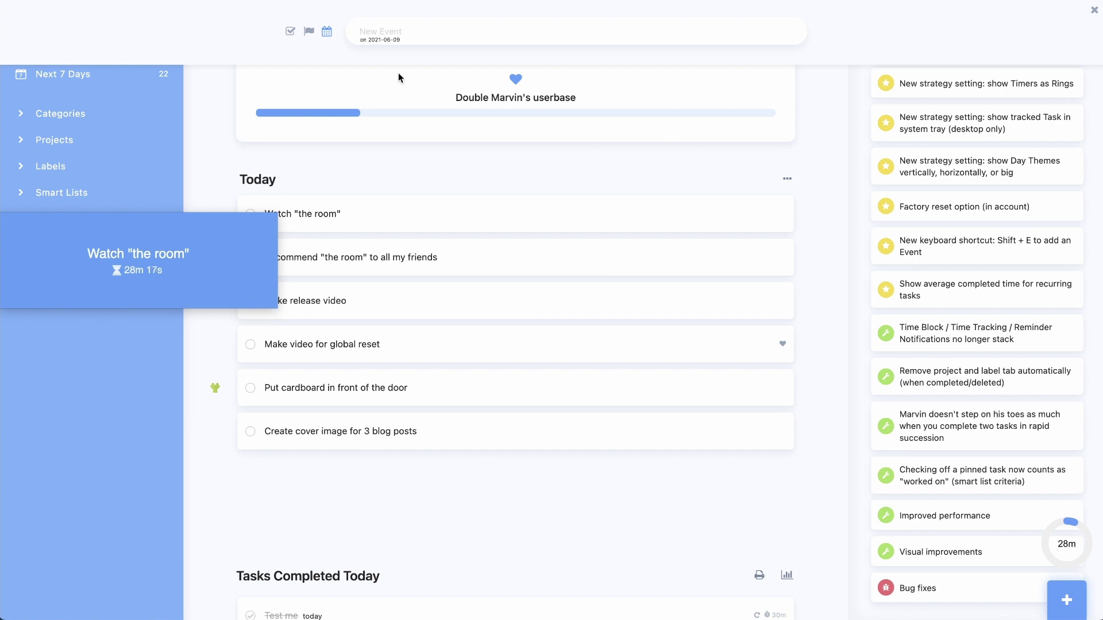
key("shift+e")
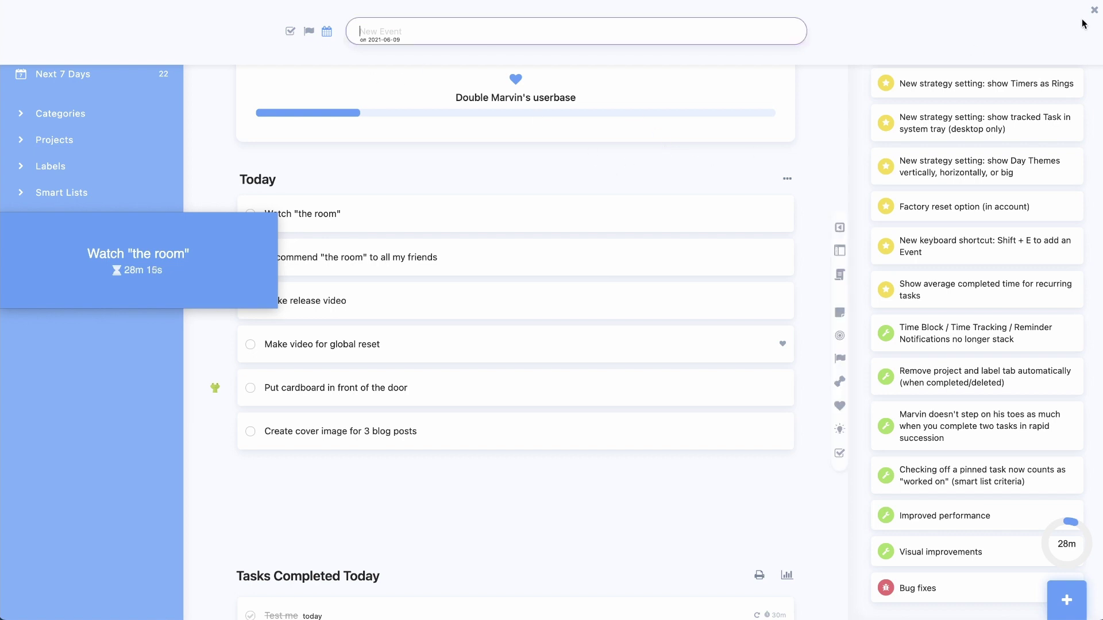
left_click(1094, 10)
scroll(937, 296, "down", 1)
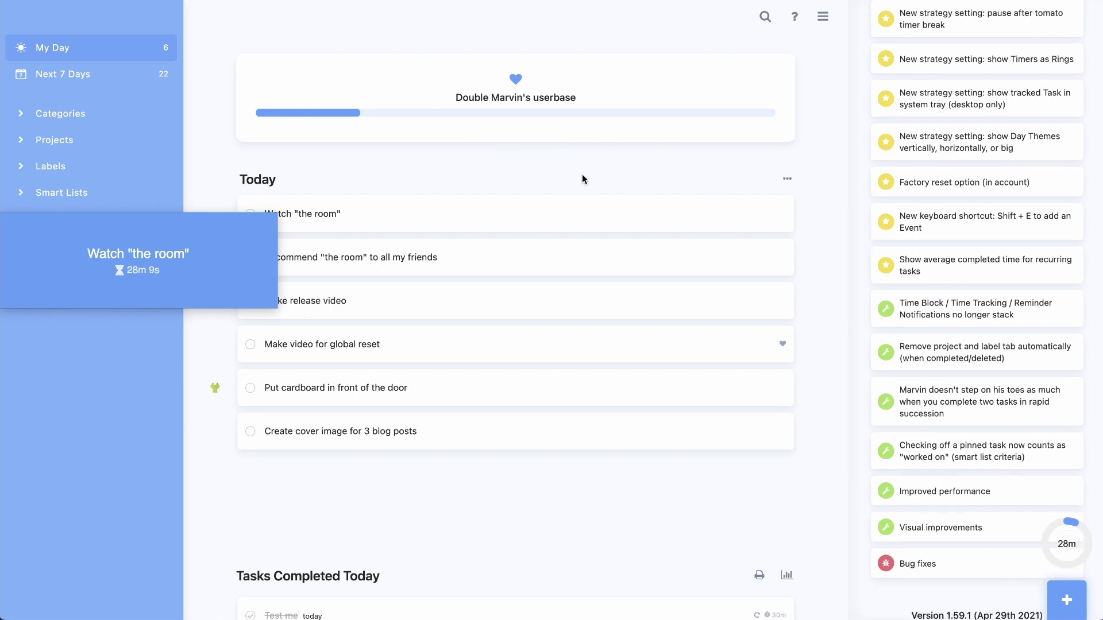
key("alt+Tab")
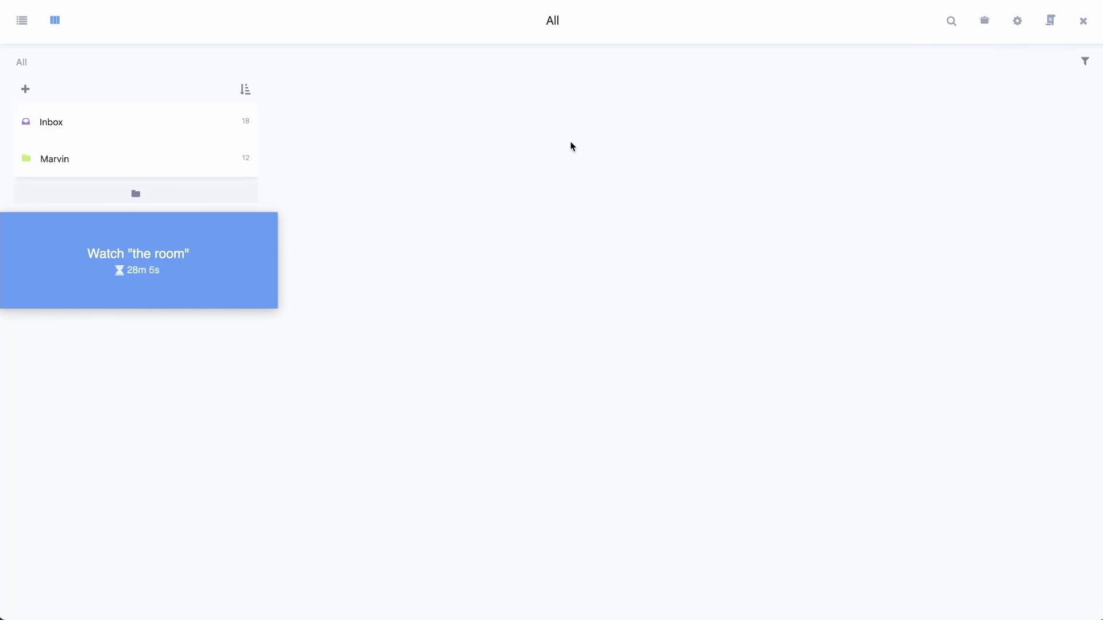
- Close the master list and set the Global Filter to None so all 8 tasks show
left_click(1081, 22)
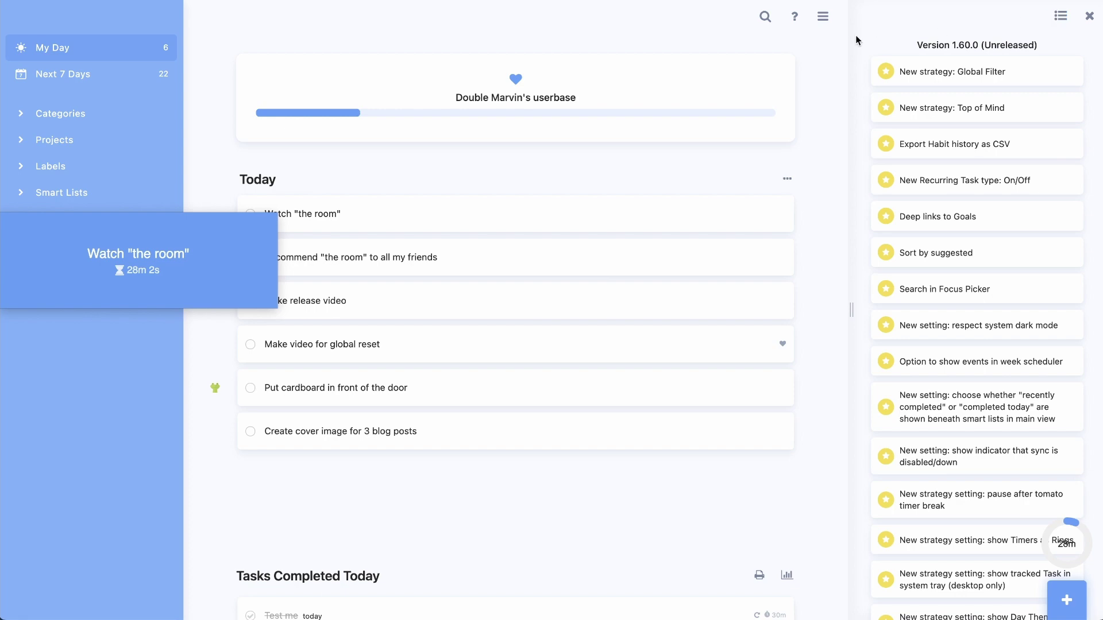
left_click(823, 18)
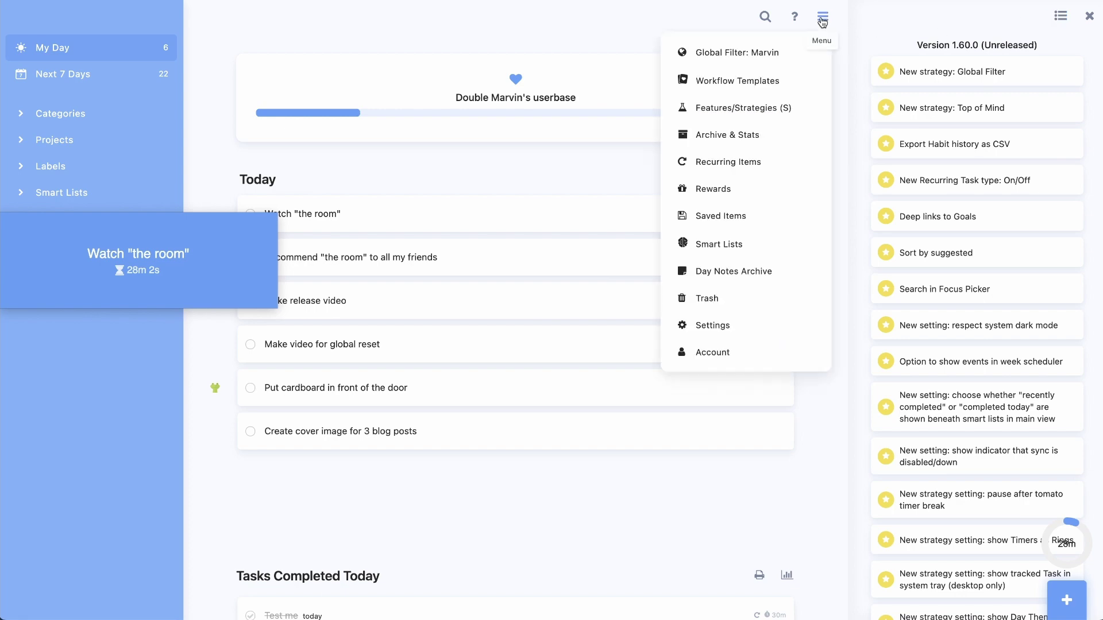
left_click(769, 50)
left_click(727, 100)
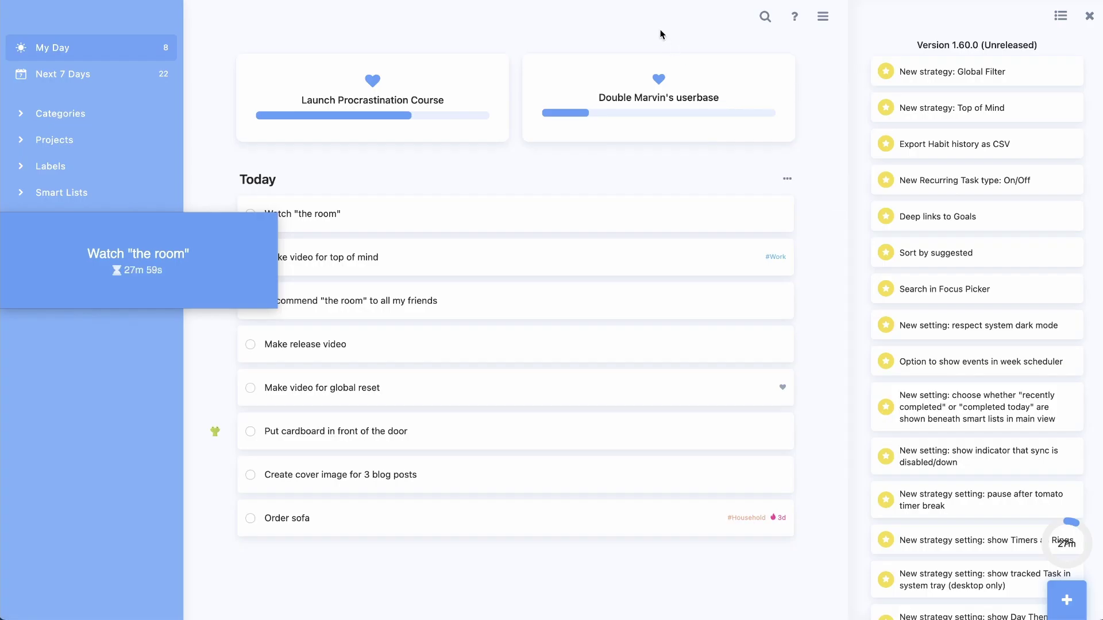
- View a task's completion history in Recurring Items, then close that page
left_click(822, 18)
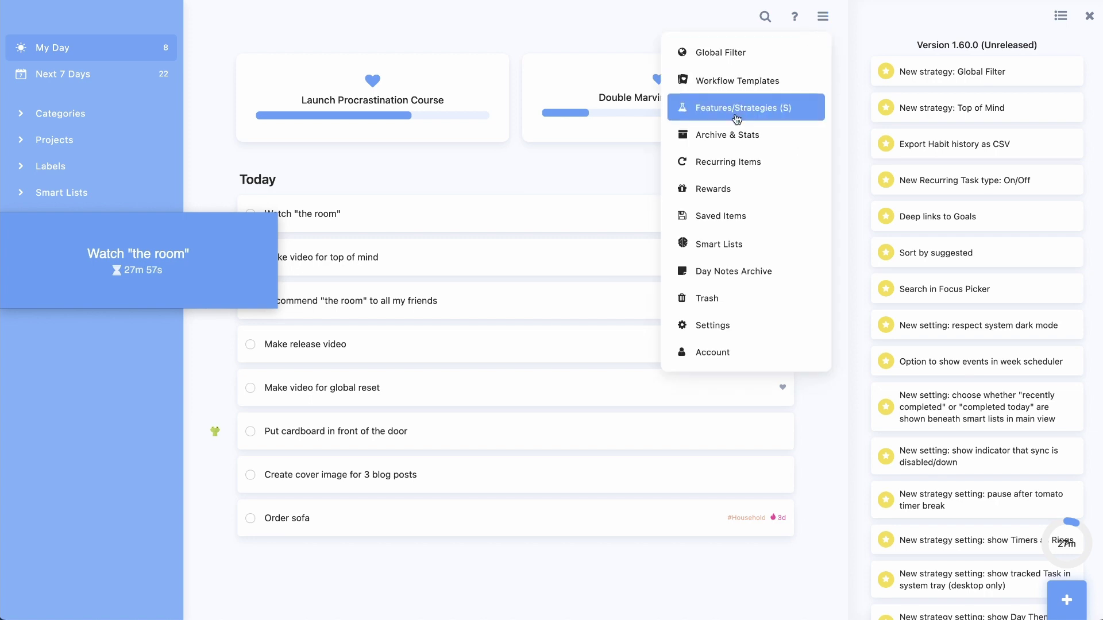
left_click(710, 162)
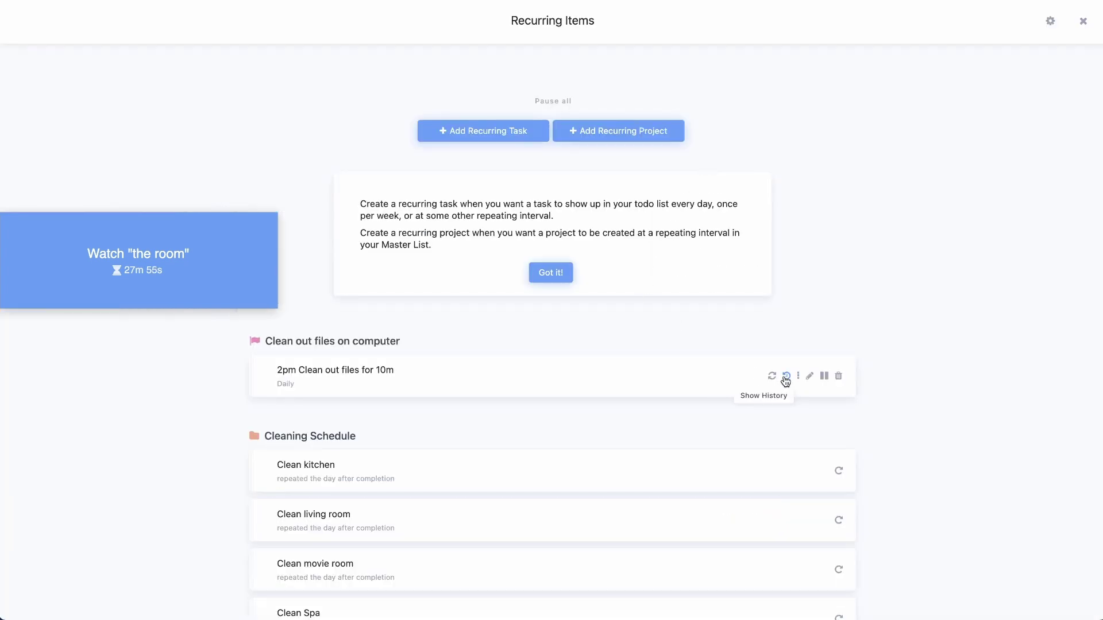
scroll(786, 379, "down", 3)
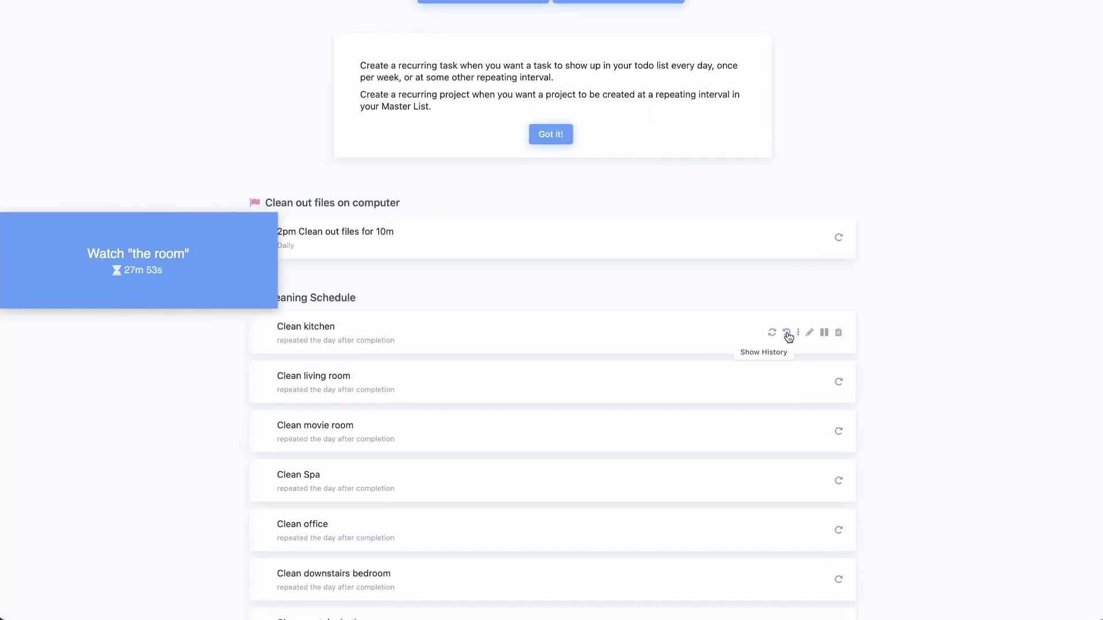
left_click(787, 333)
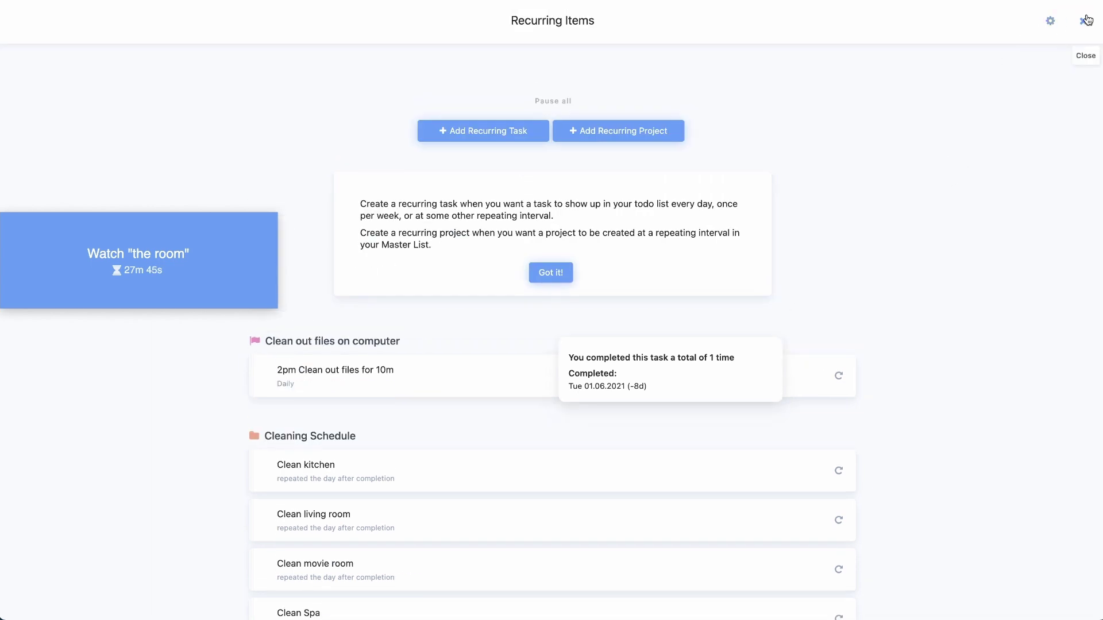
left_click(1086, 20)
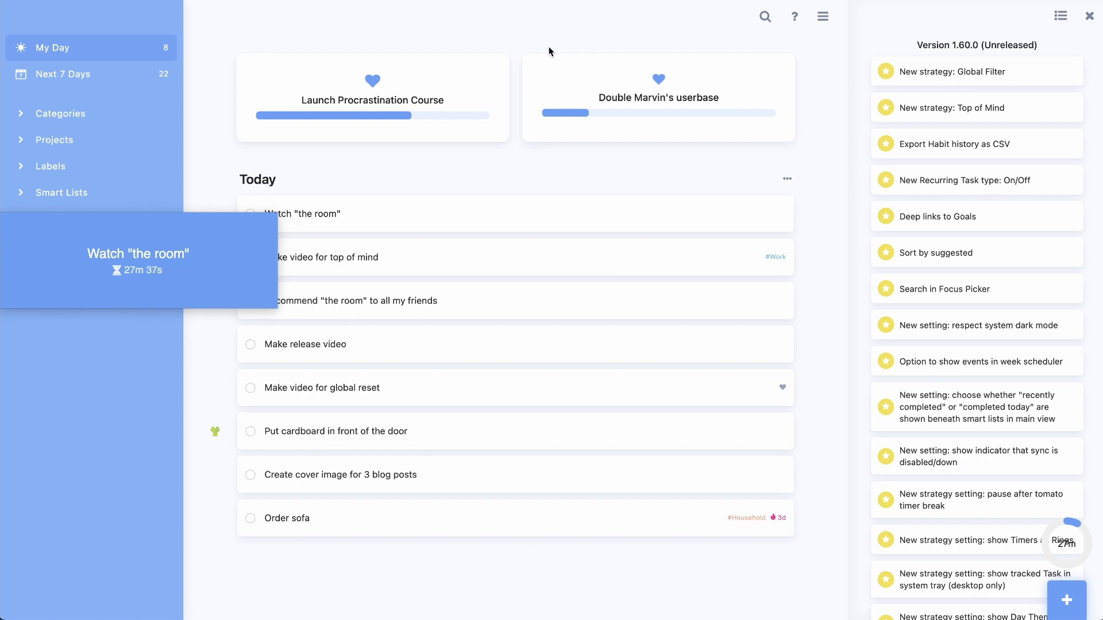
scroll(1020, 308, "down", 6)
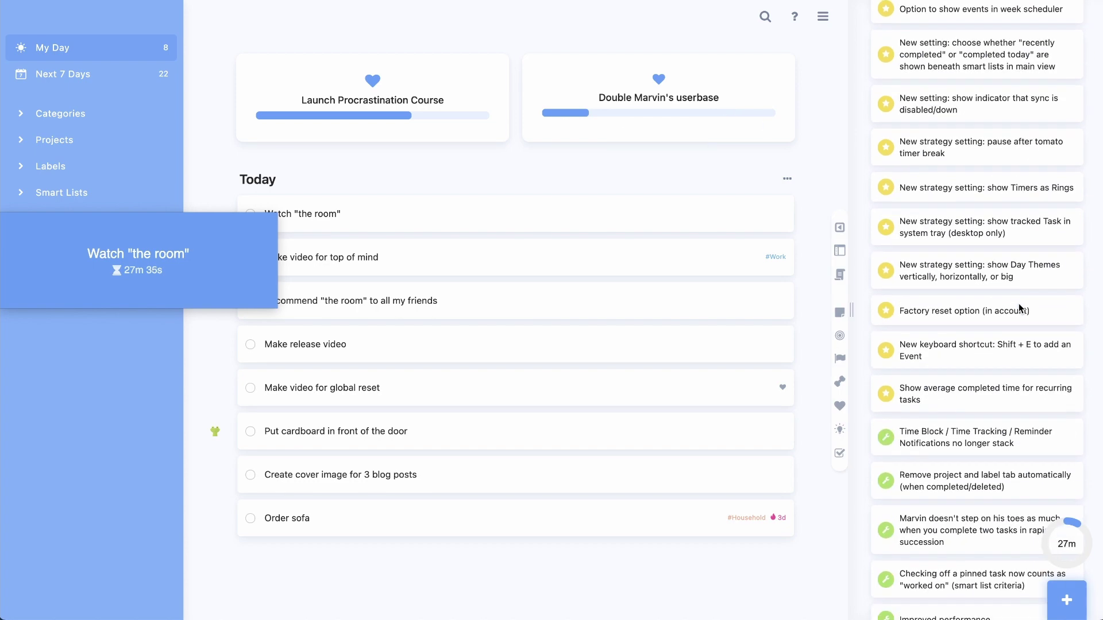
triple_click(976, 579)
scroll(910, 369, "down", 6)
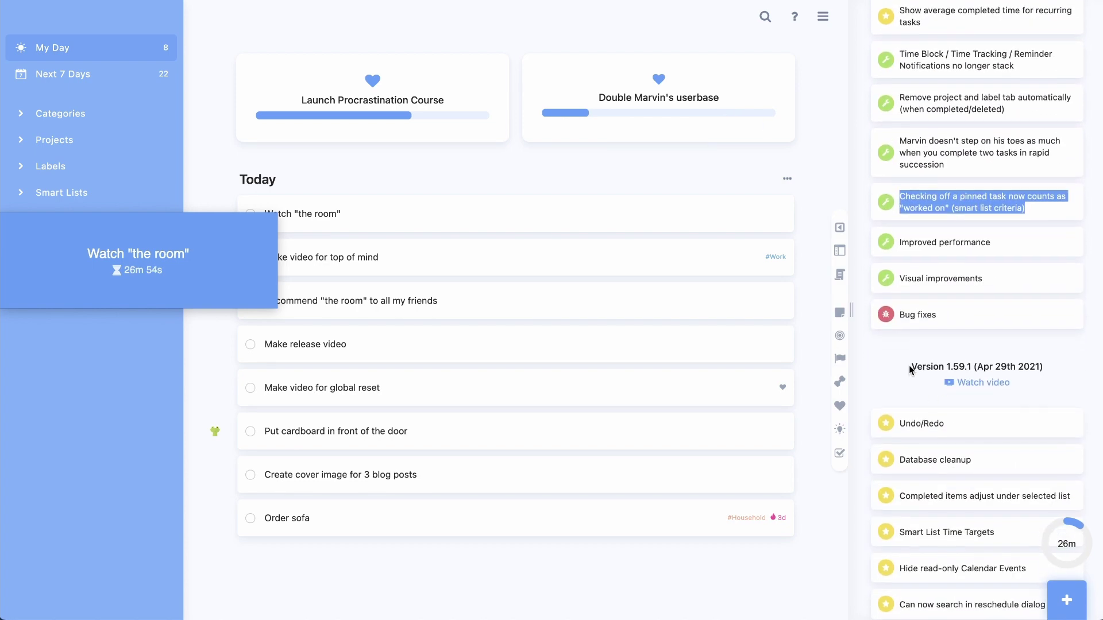